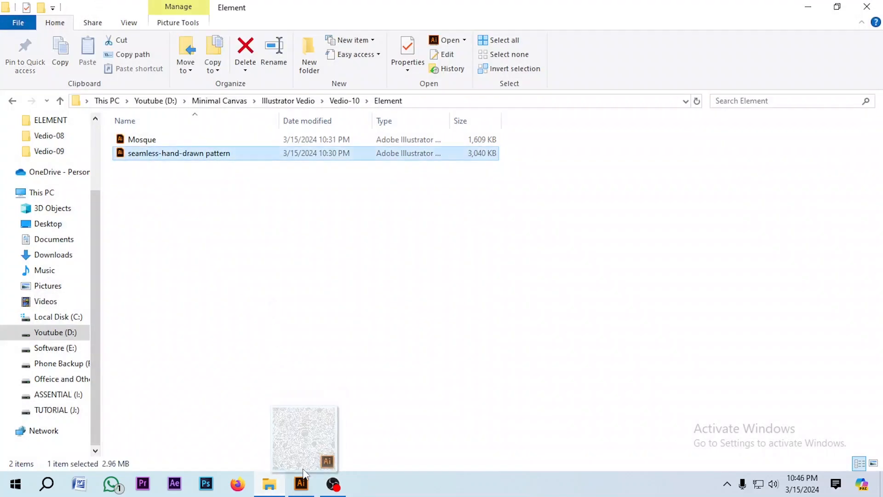
Move the hand-drawn pattern group off the dark blue background into empty canvas space
key("ctrl+minus")
key("ctrl+minus")
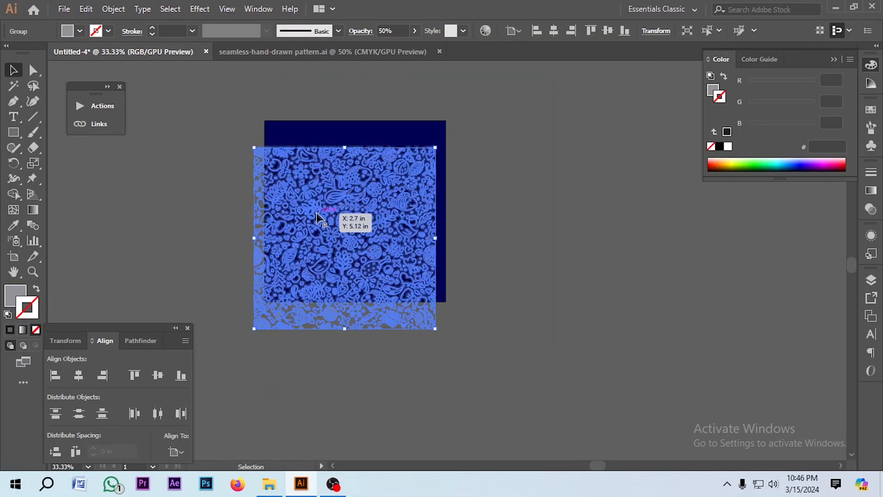
left_click_drag(317, 212, 574, 218)
key("ctrl+plus")
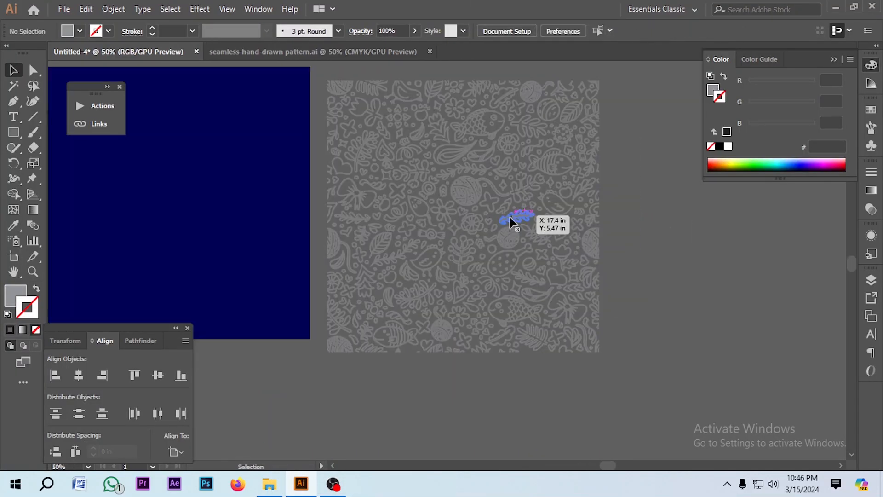
Set the pattern's blending mode to Normal and fill it with white
left_click(871, 209)
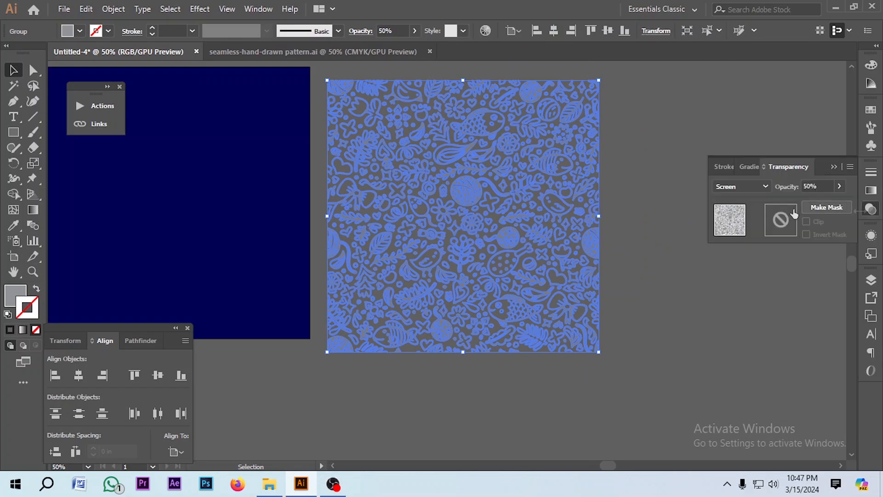
left_click(749, 187)
left_click(735, 200)
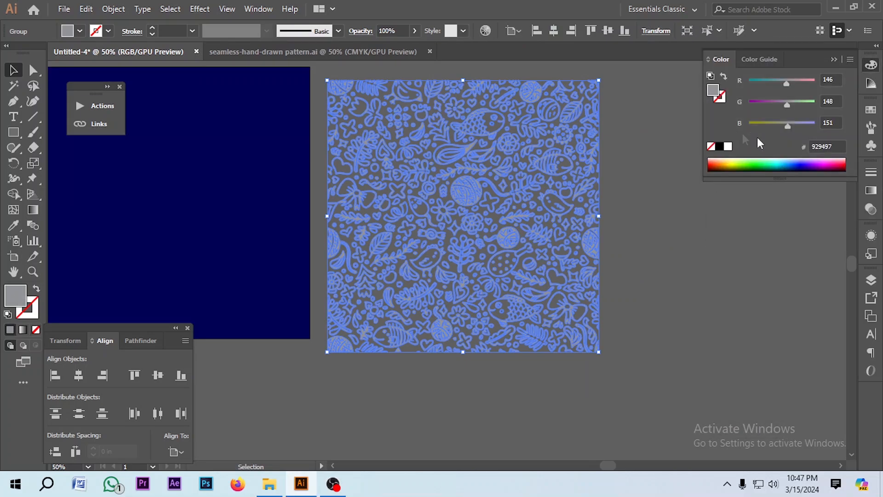
left_click(728, 147)
left_click(643, 297)
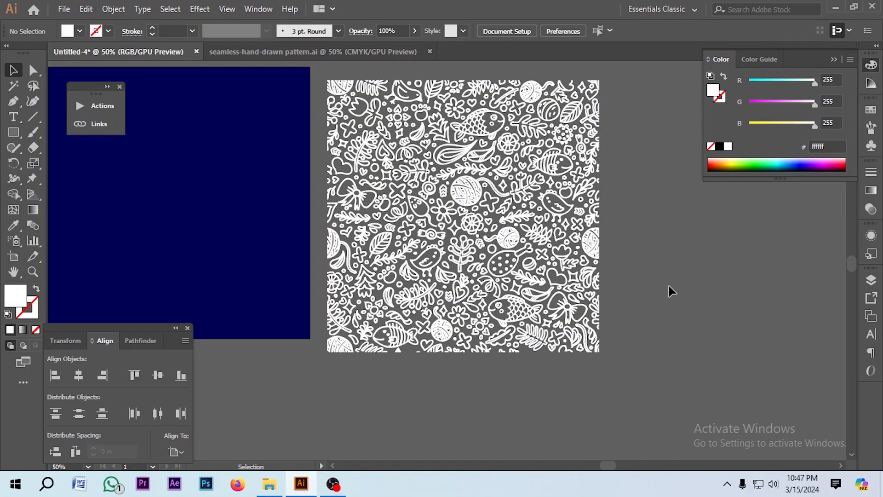
Center the white pattern on the dark blue background horizontally and vertically
scroll(669, 285, "down", 2)
left_click(601, 270)
left_click(79, 375)
left_click(158, 375)
left_click(565, 256)
scroll(565, 255, "up", 2)
scroll(569, 255, "down", 1)
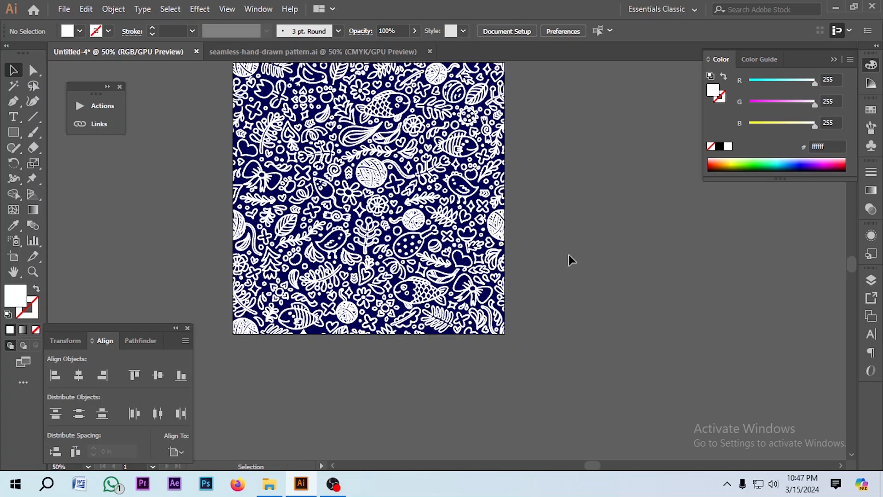
scroll(568, 255, "up", 1)
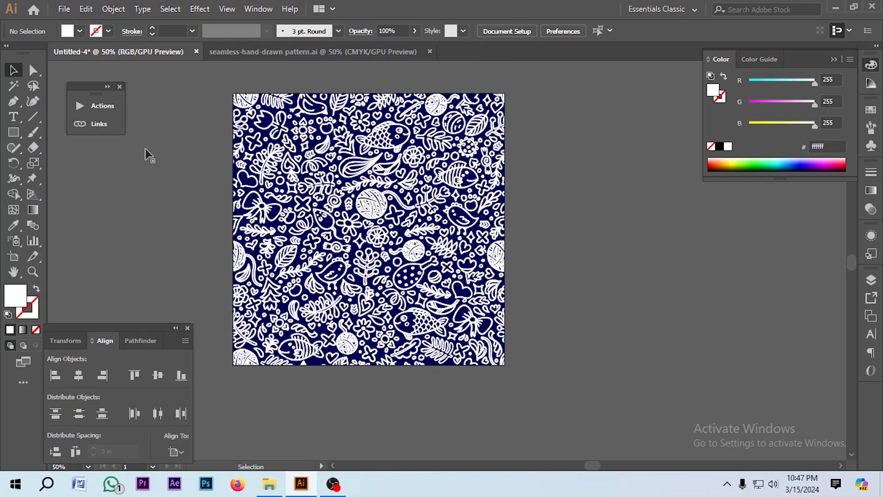
Create a circle 10 in wide with the Ellipse dialog over the pattern
left_click(200, 171)
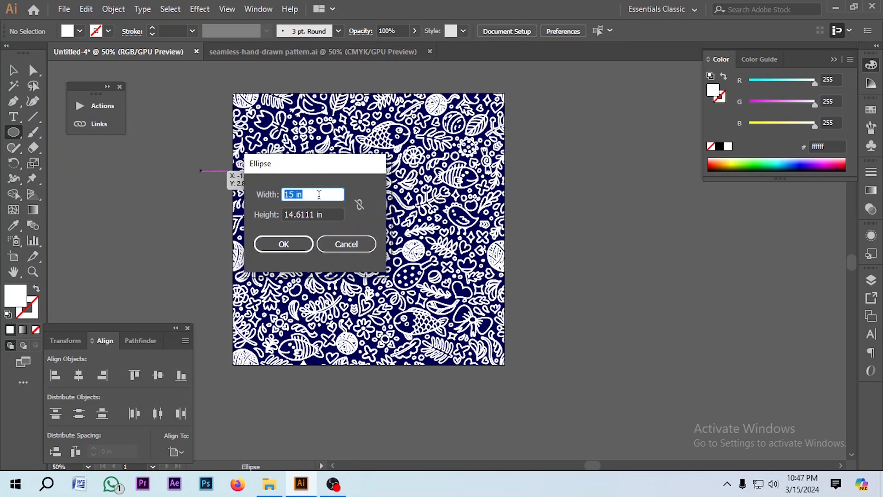
type("10")
key("Tab")
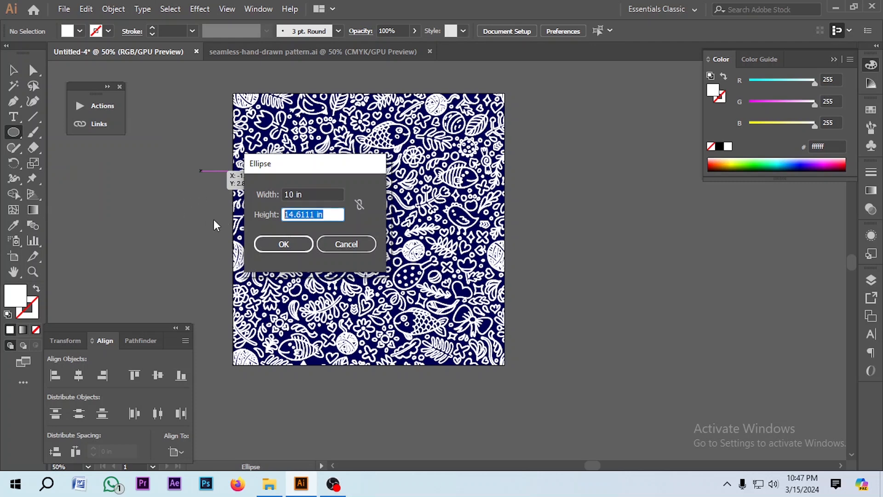
left_click(290, 242)
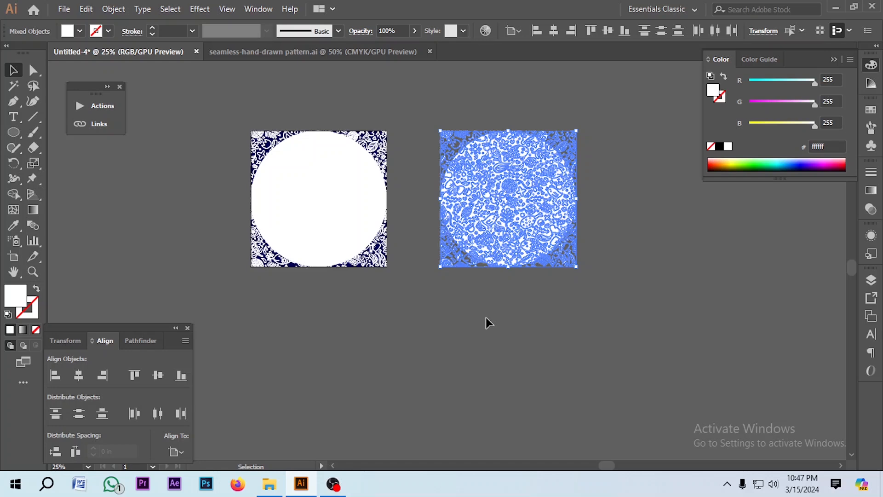
Delete the duplicate circle so only one circle covers the gray pattern
left_click(485, 317)
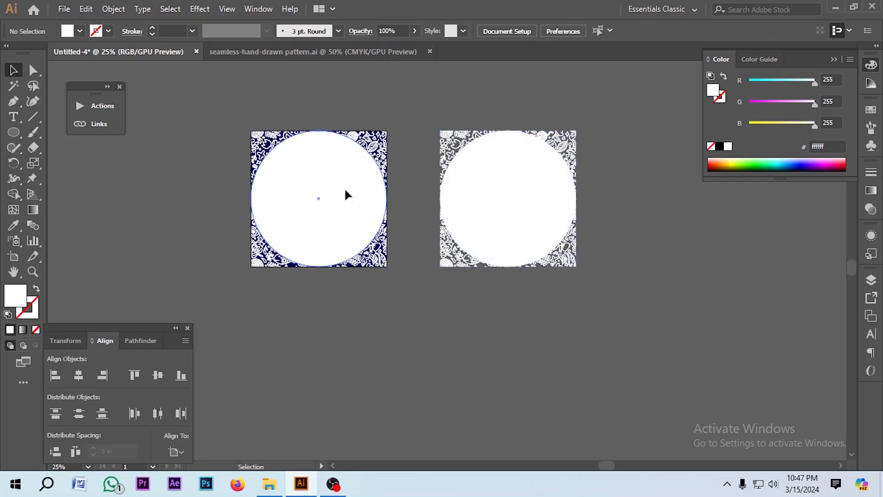
left_click(345, 190)
key("Delete")
left_click(359, 175)
key("Delete")
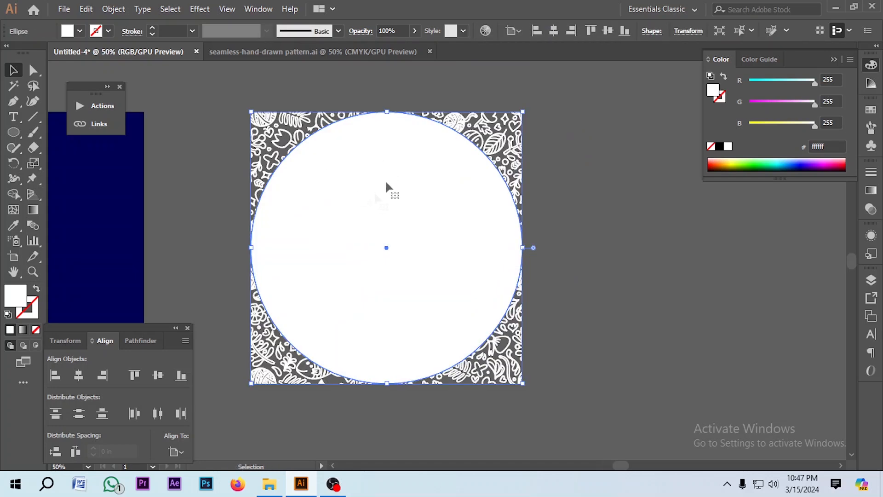
Apply a Stylize Feather effect to the circle with a radius of 1.39 in
left_click(199, 9)
mouse_move(290, 155)
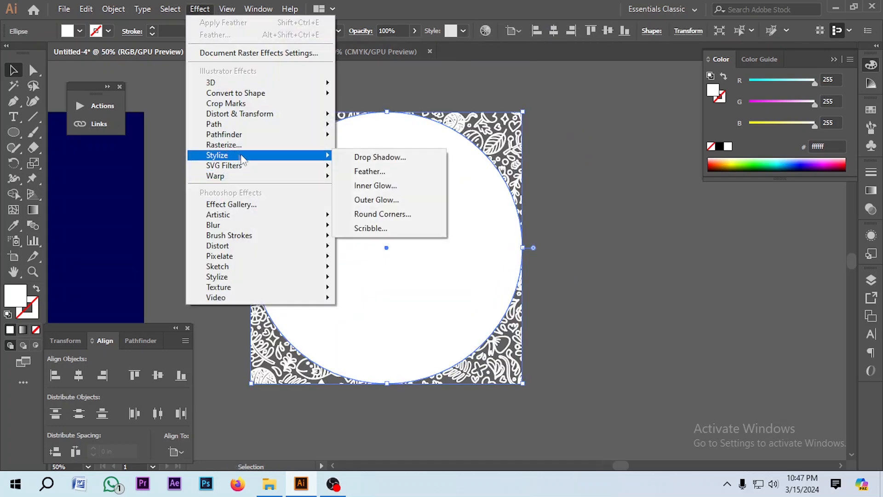
left_click(390, 177)
left_click_drag(493, 199, 592, 199)
left_click(538, 254)
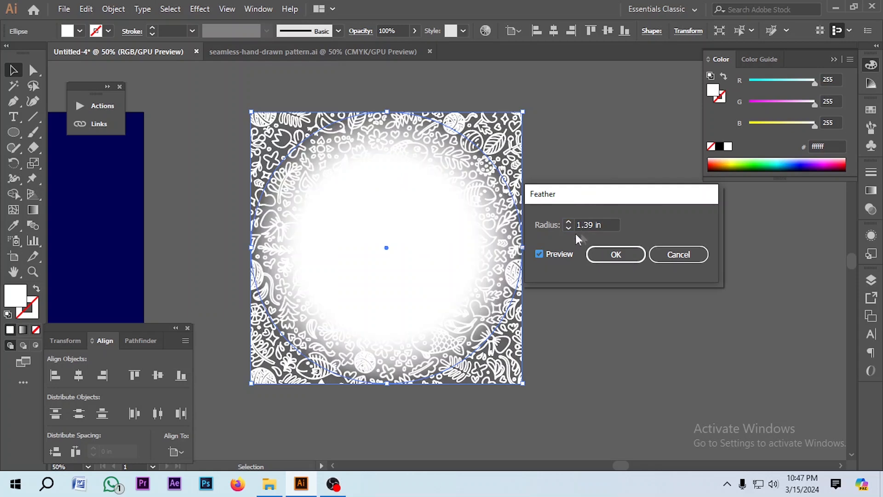
left_click(568, 228)
left_click(569, 228)
left_click(568, 227)
left_click(616, 255)
Select the feathered circle and the pattern and make an opacity mask from them
left_click(577, 231)
left_click_drag(576, 231, 333, 262)
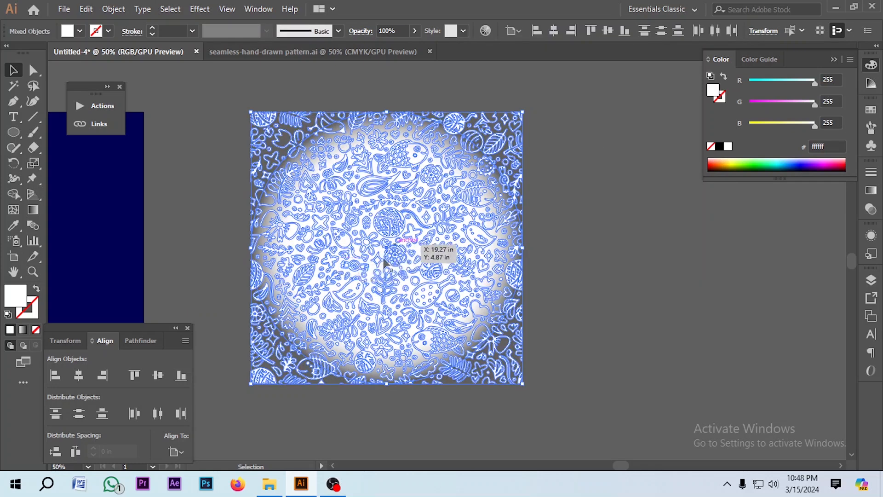
left_click(871, 209)
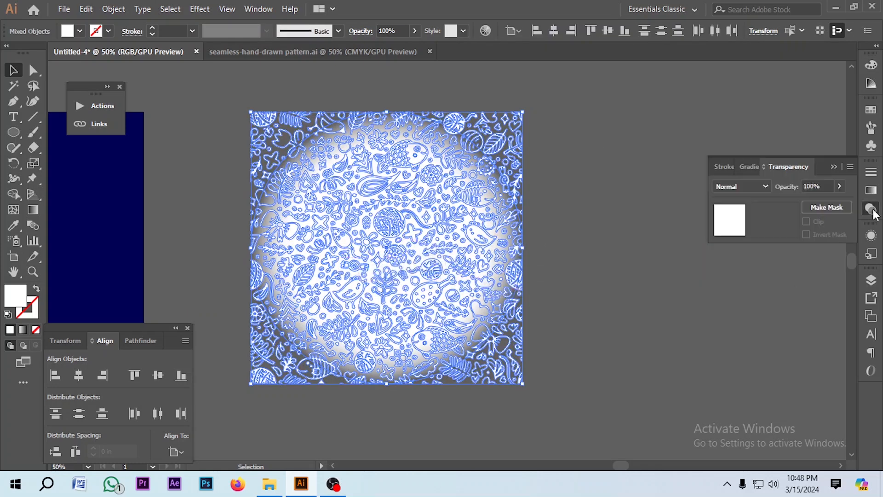
left_click(831, 208)
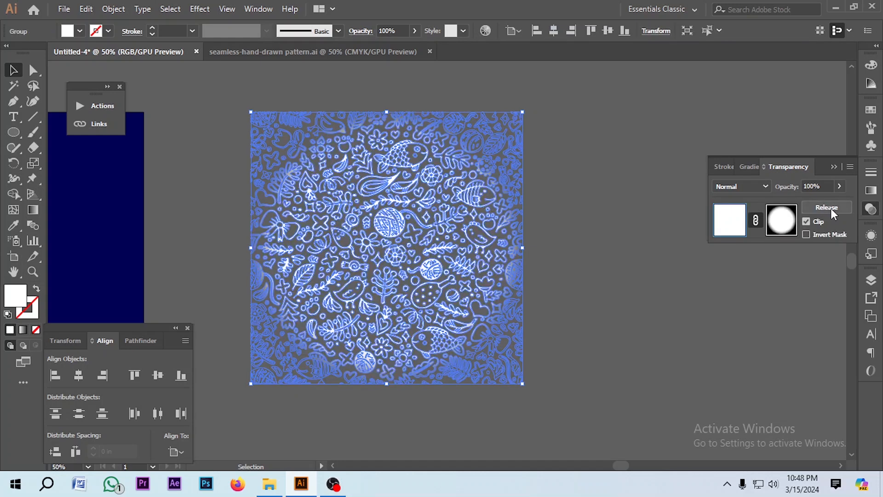
Set the masked pattern's blending mode to Screen over the blue background
left_click(599, 265)
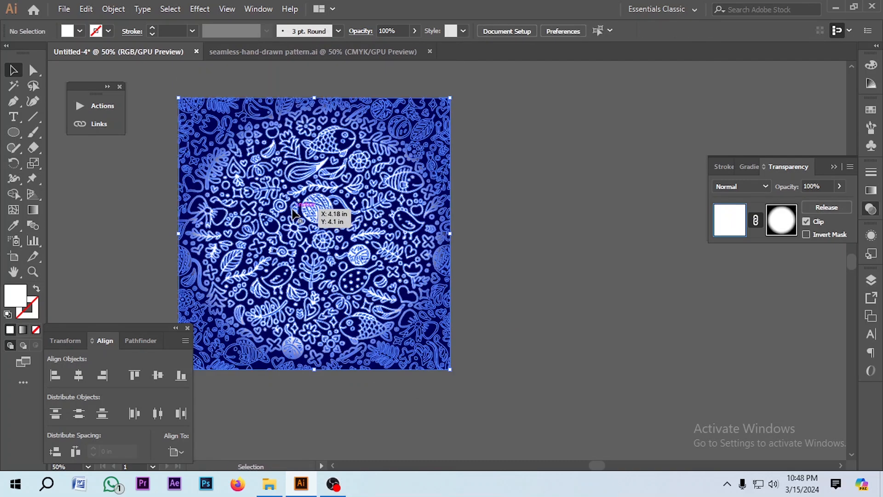
scroll(295, 213, "down", 2)
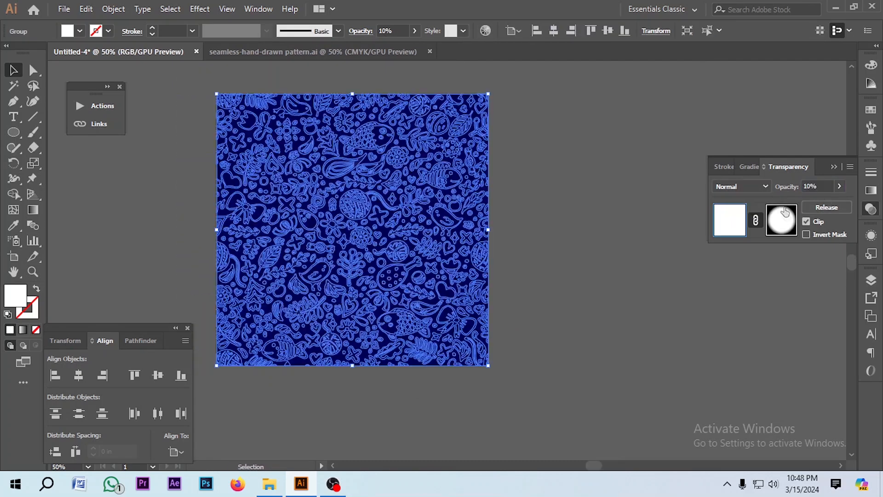
left_click(754, 185)
left_click(738, 278)
left_click(643, 277)
Place a copy of the masked pattern beside the artwork and ungroup it
left_click_drag(356, 228, 559, 231)
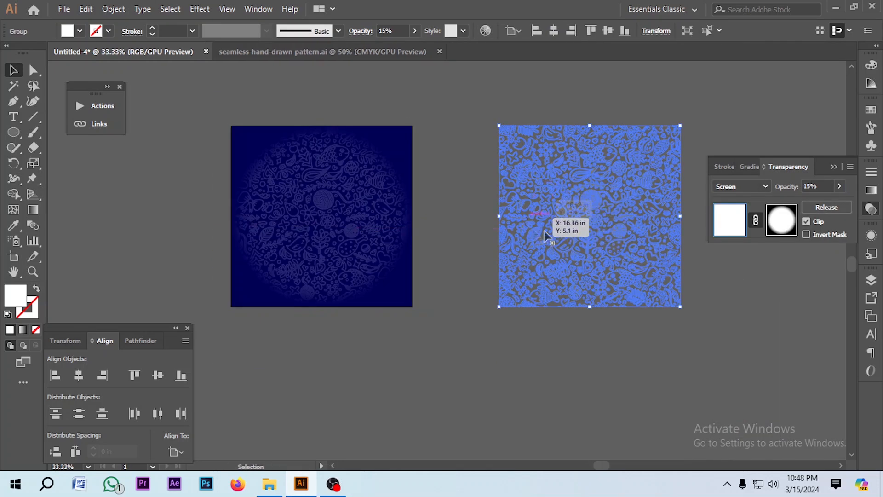
left_click(507, 319)
right_click(597, 224)
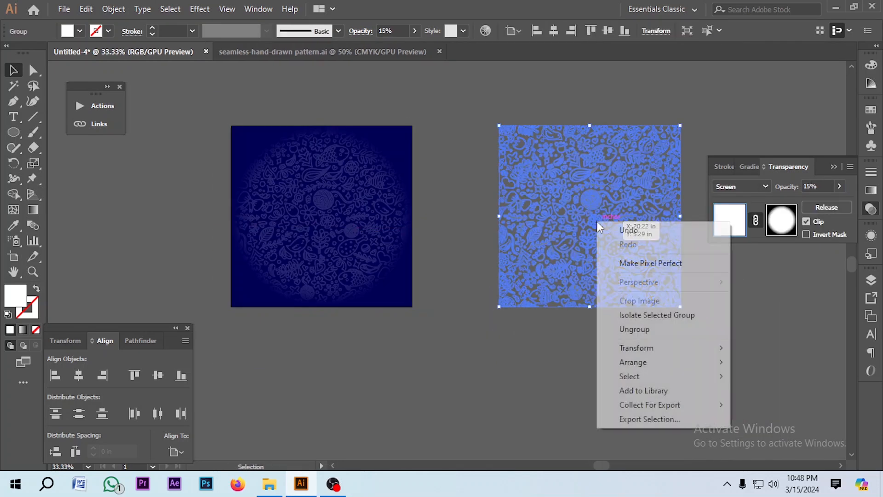
left_click(637, 330)
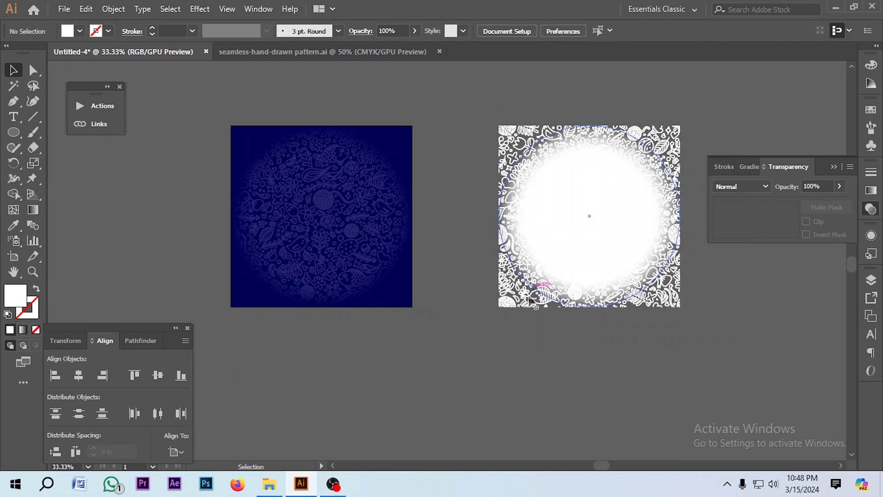
Delete the feathered circle from the duplicated pattern
key("Delete")
left_click(554, 249)
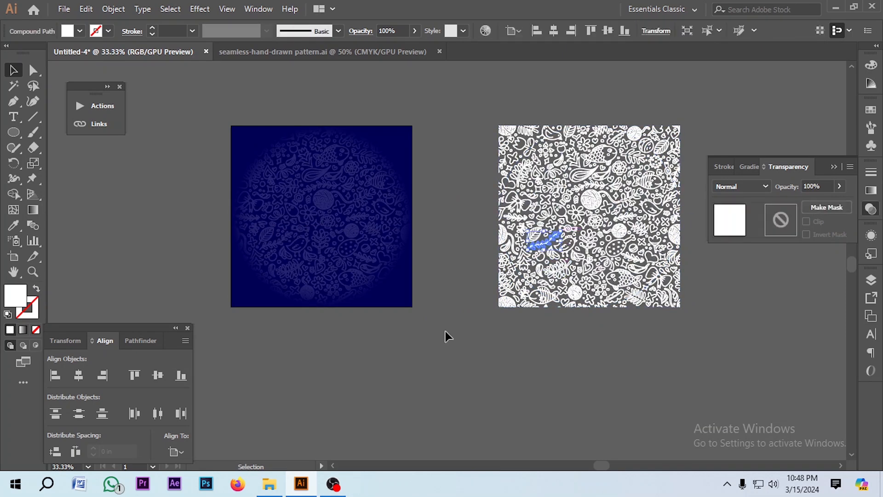
left_click(445, 332)
left_click_drag(449, 176, 485, 172)
left_click(314, 224)
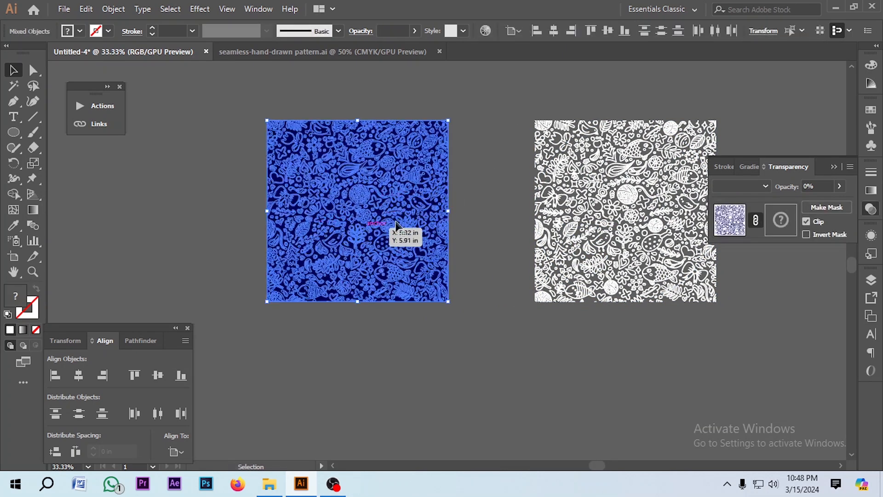
key("a")
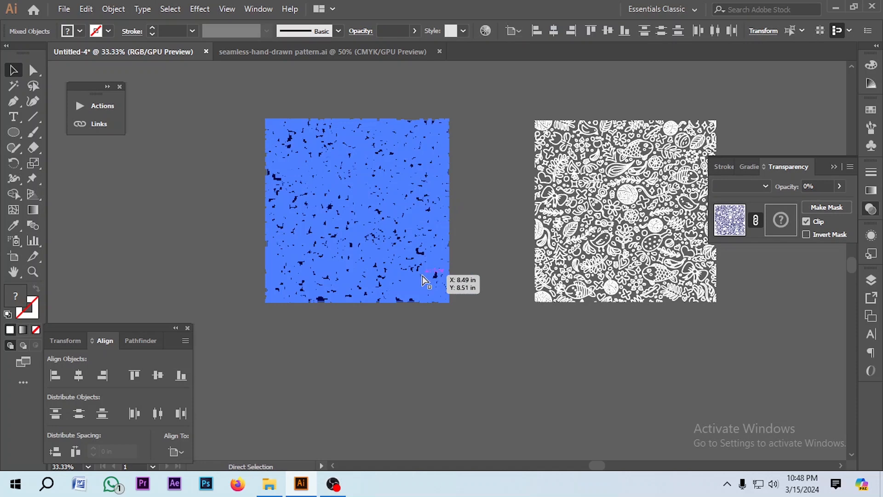
left_click(427, 357)
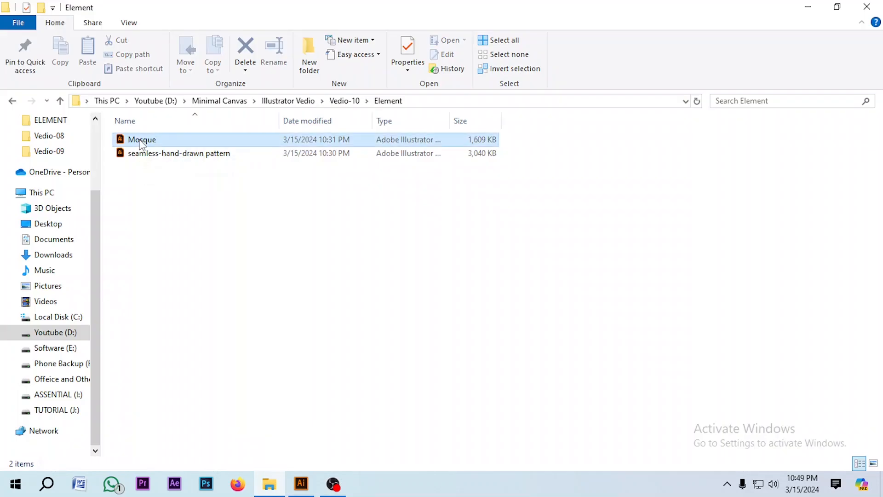
Bring the Mosque file into the document and color the mosque silhouette white
left_click(142, 143)
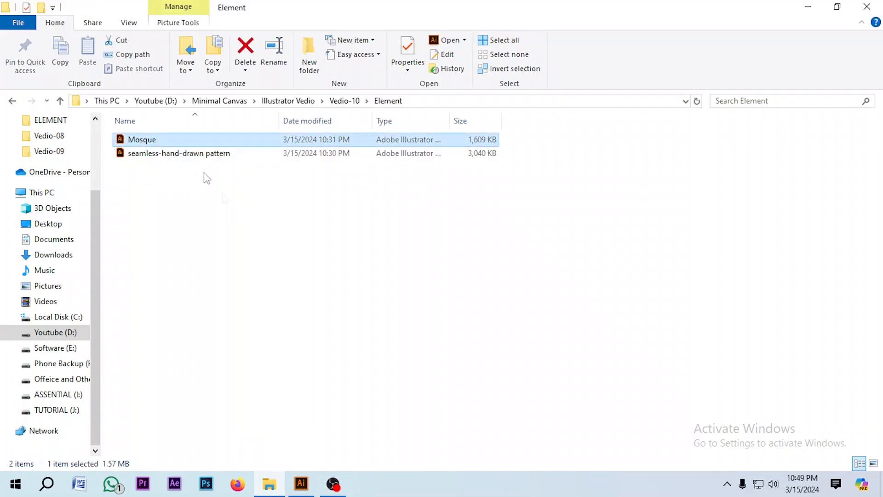
left_click_drag(147, 140, 325, 351)
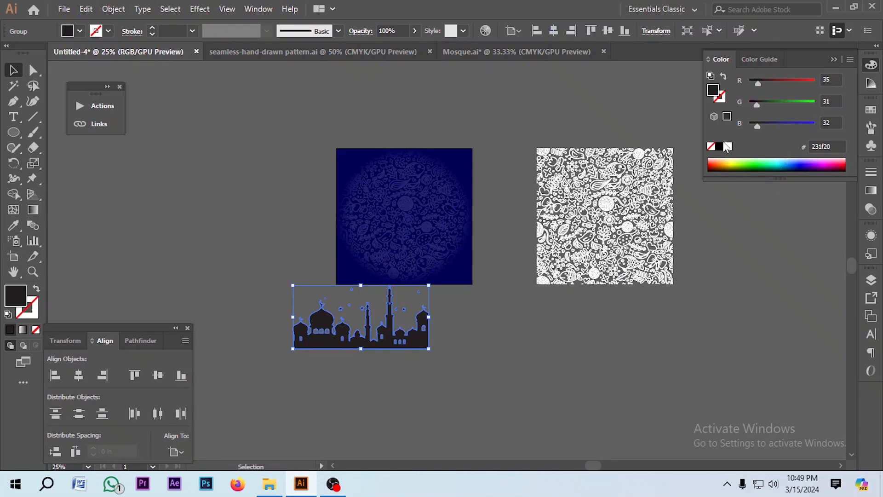
left_click(729, 147)
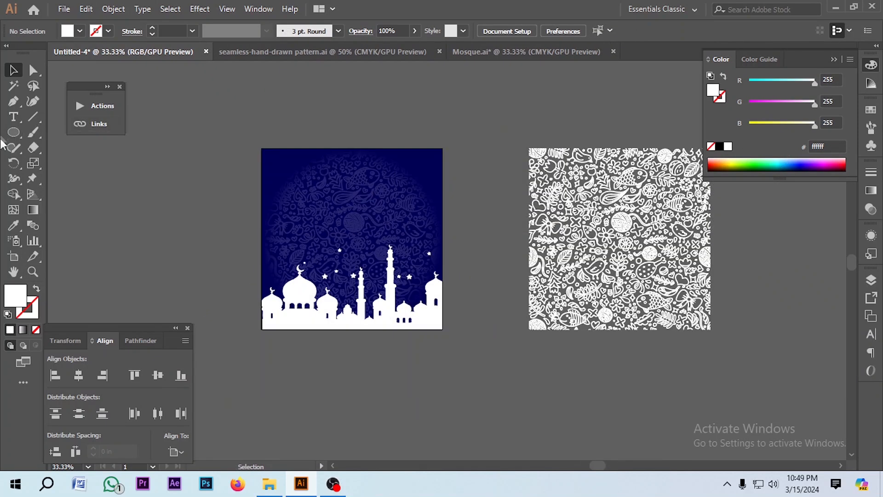
Add point text reading "EID Mubarok" on two lines above the artwork
left_click(13, 117)
scroll(368, 130, "up", 3)
left_click(321, 154)
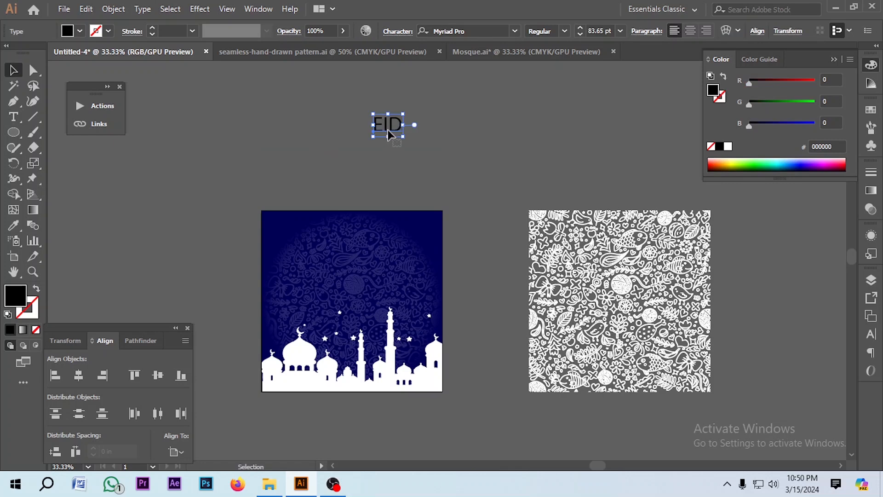
mouse_move(411, 136)
left_mouse_down()
mouse_move(418, 161)
mouse_move(408, 152)
left_mouse_up()
key("ctrl+equal")
key("ctrl+a")
type("M")
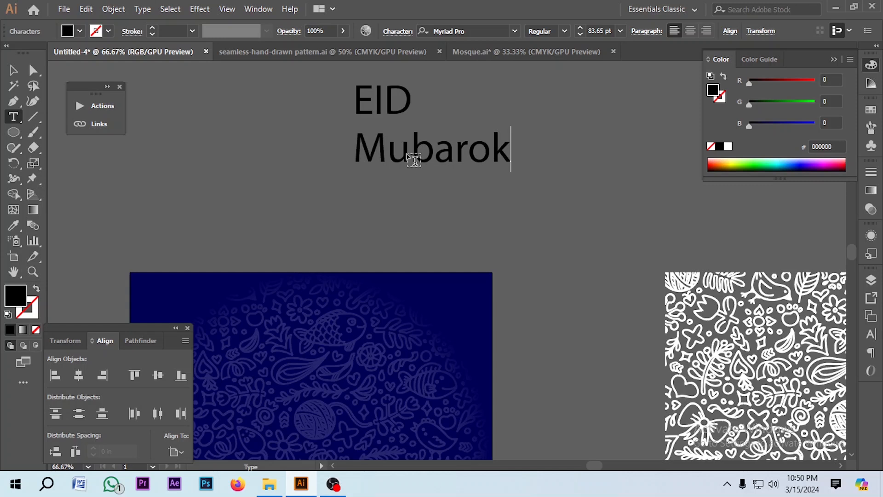
key("Escape")
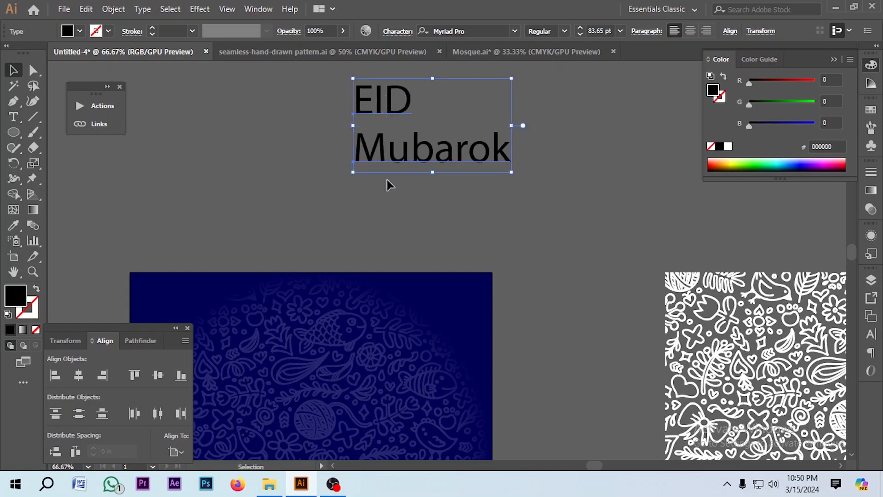
Set the heading text to All Caps and center-align its lines
left_click(871, 335)
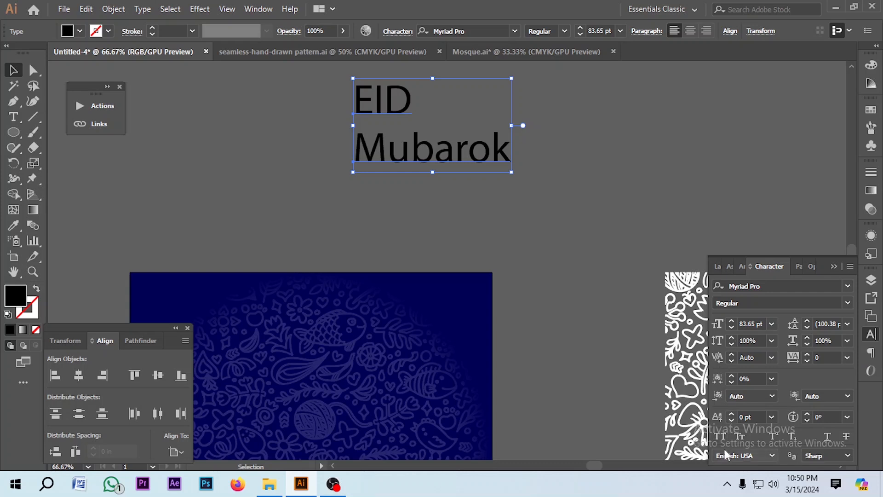
left_click(720, 437)
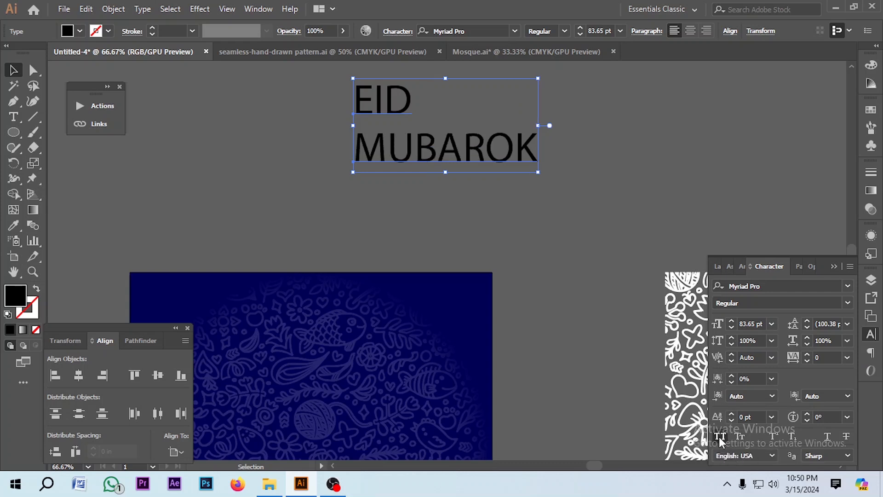
left_click(524, 235)
left_click(535, 139)
left_click(690, 31)
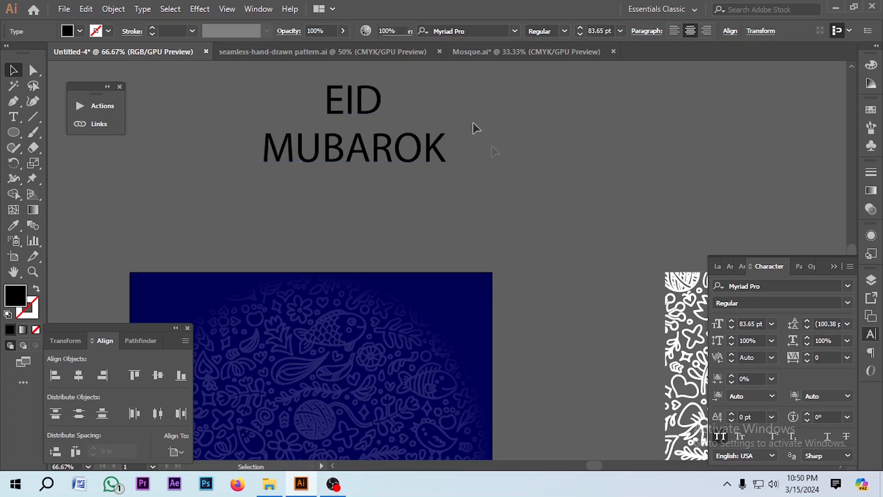
Change the heading's font to Audiowide Regular
scroll(474, 115, "up", 1)
left_click(471, 31)
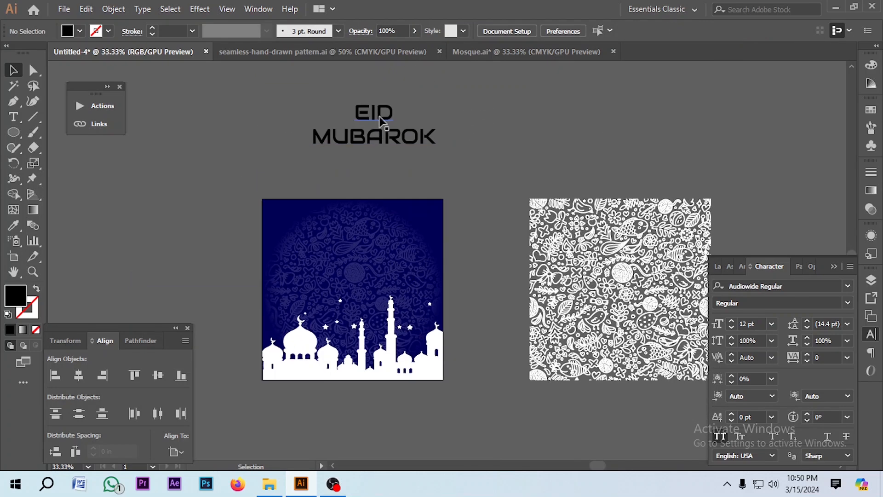
left_click(379, 118)
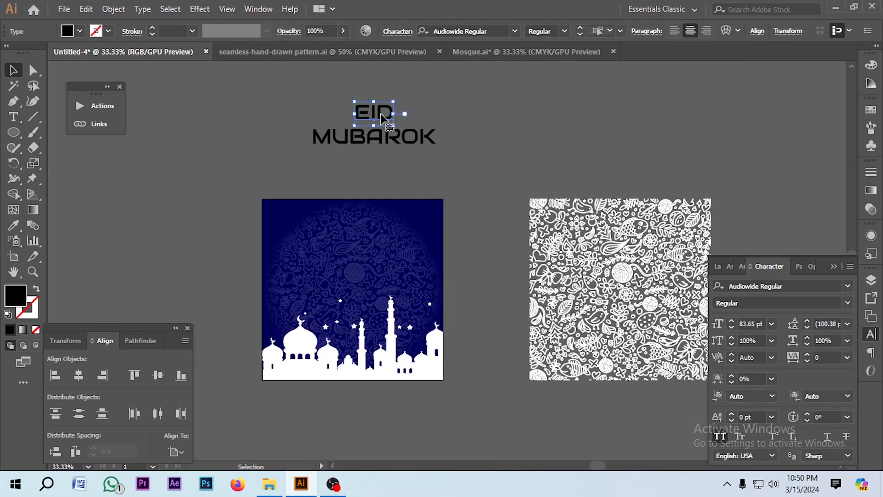
Enlarge the EID line of the heading to about 221 pt
mouse_move(393, 102)
left_mouse_down()
mouse_move(425, 82)
mouse_move(395, 100)
left_mouse_up()
scroll(389, 161, "up", 3)
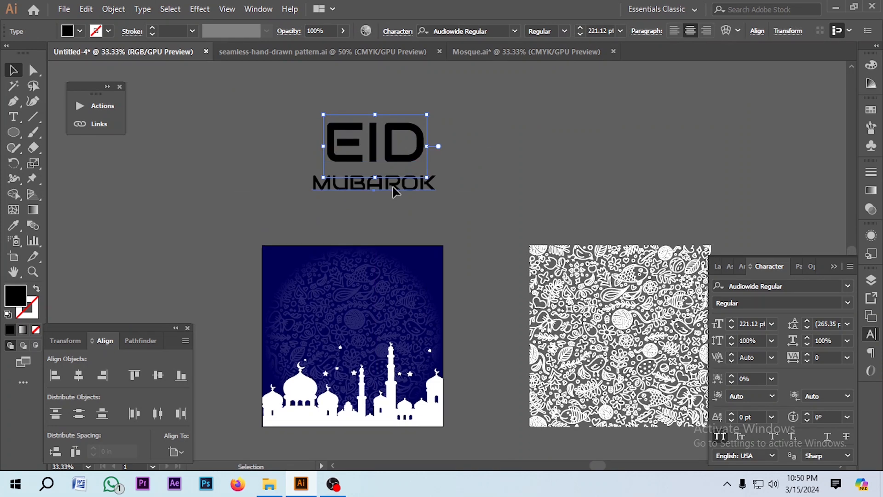
scroll(392, 187, "up", 2)
Set the tracking of the MUBAROK line to 500
left_click_drag(363, 195, 367, 169)
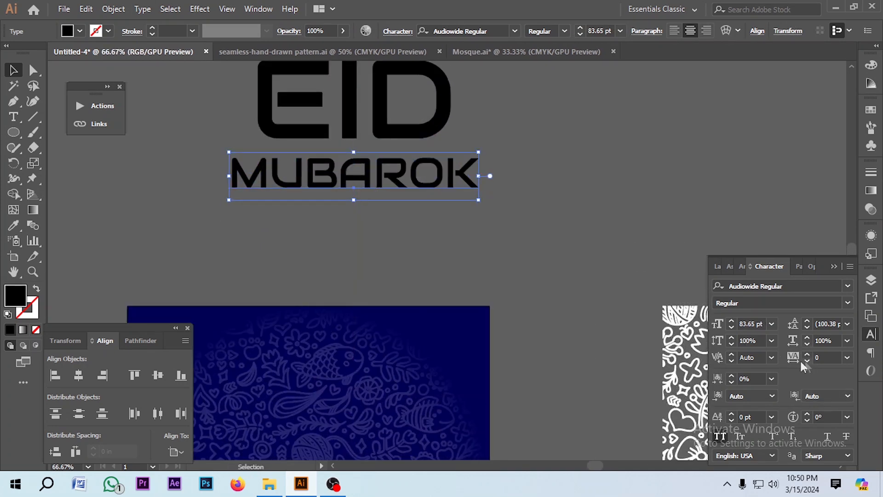
type("500")
key("Return")
left_click(501, 241)
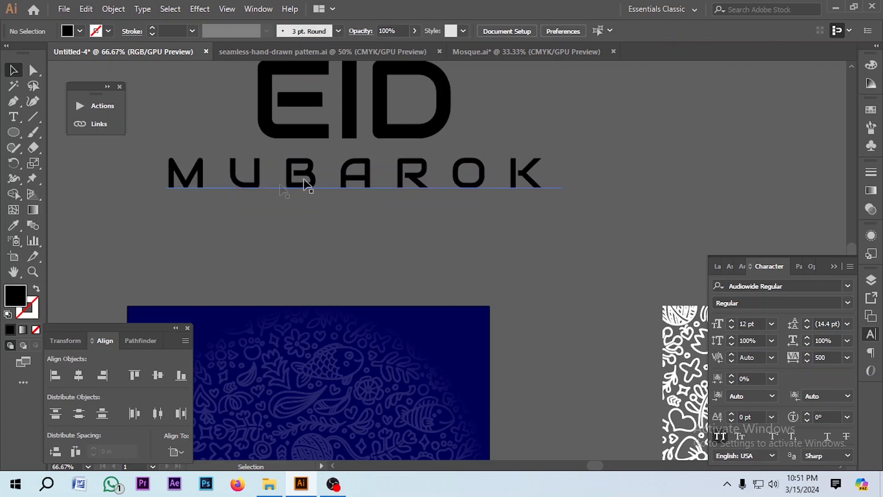
Scale the MUBAROK line so it spans the width under EID
left_click(351, 184)
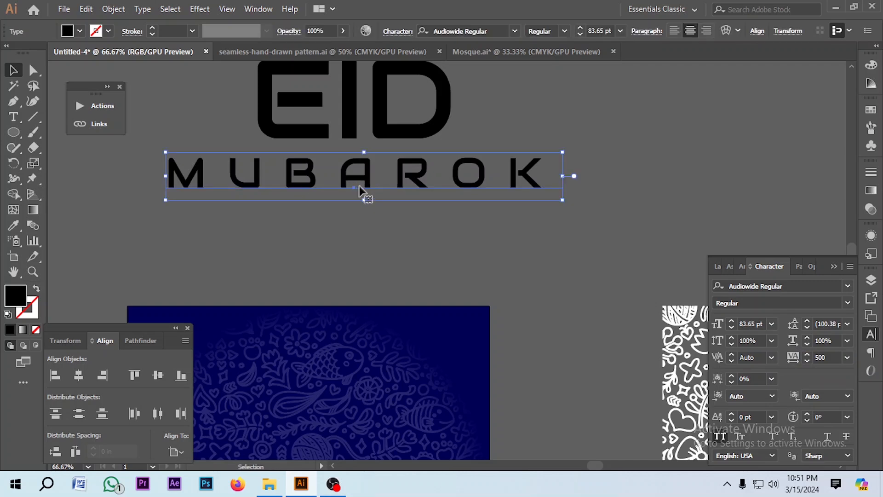
left_click_drag(358, 186, 357, 197)
scroll(354, 202, "up", 1)
left_click(349, 236)
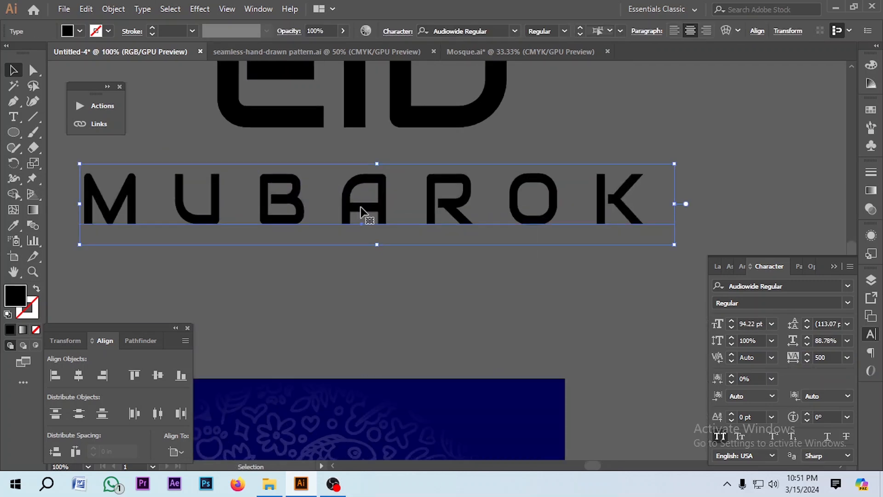
scroll(365, 209, "down", 1)
scroll(357, 218, "up", 1)
scroll(357, 175, "down", 2)
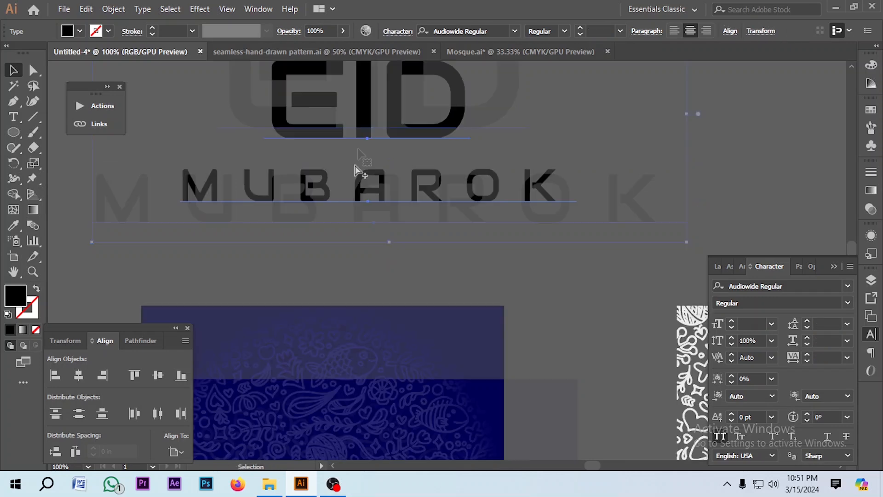
Scale the whole two-line heading down as one selection
left_click(376, 184)
left_click_drag(521, 202, 505, 196)
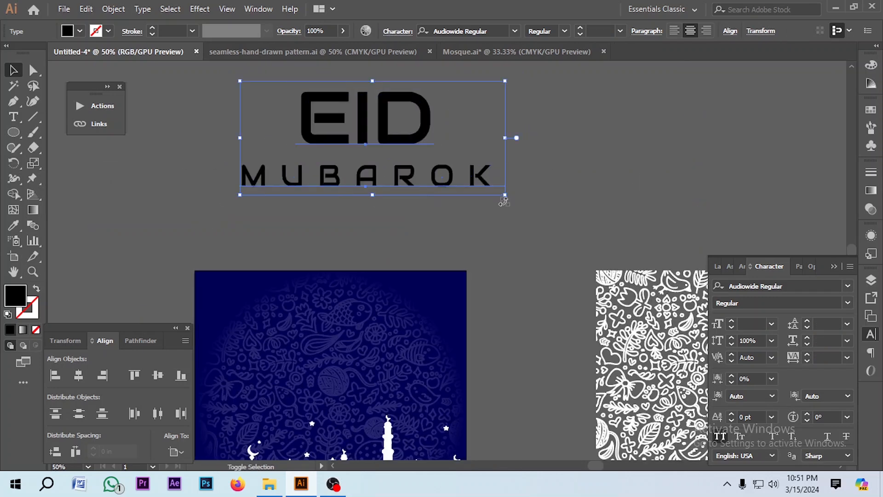
left_click(493, 222)
Convert the heading text to outlines
left_click(364, 138)
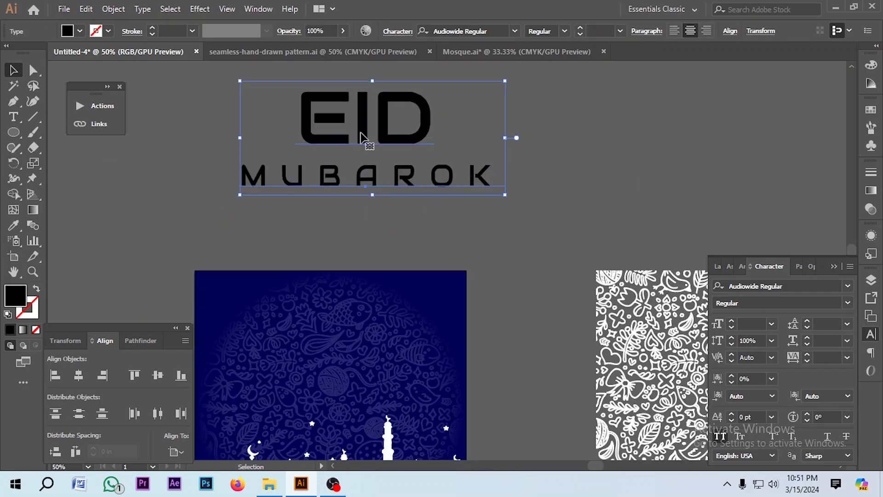
key("ctrl")
key("ctrl+shift+o")
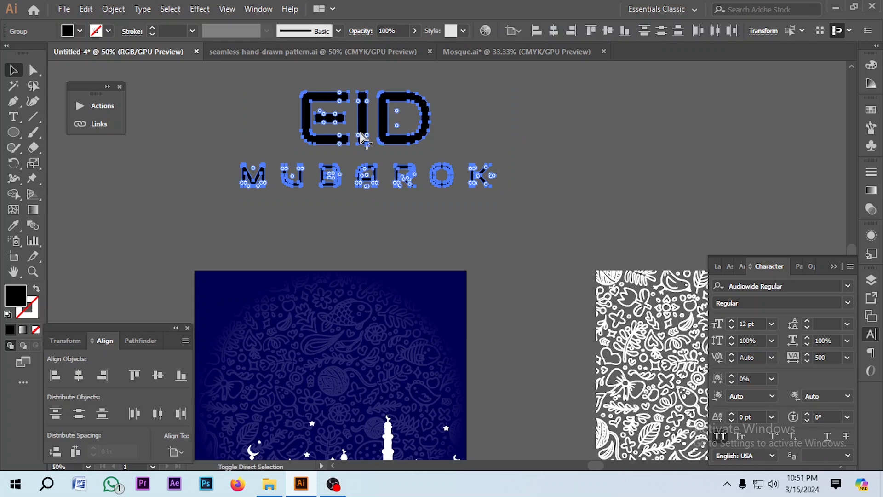
left_click(383, 218)
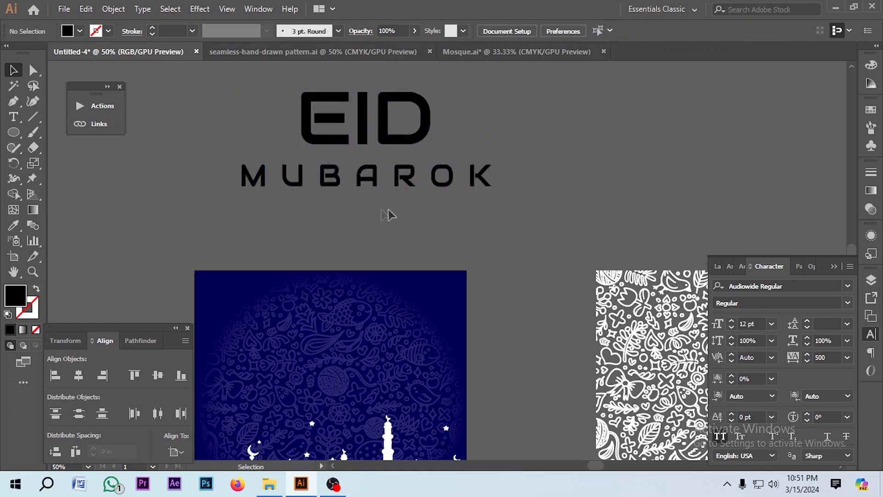
Give the MUBAROK letter outlines a 3 pt stroke to thicken them
left_click(251, 185)
left_click(251, 206)
scroll(298, 178, "up", 2)
left_click(222, 192)
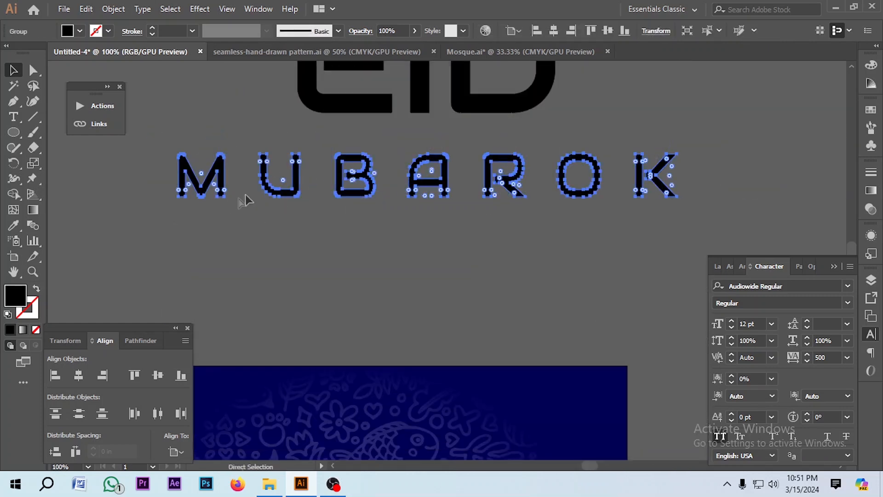
left_click(153, 29)
left_click(153, 28)
left_click(152, 28)
left_click(153, 28)
left_click(153, 28)
left_click(152, 28)
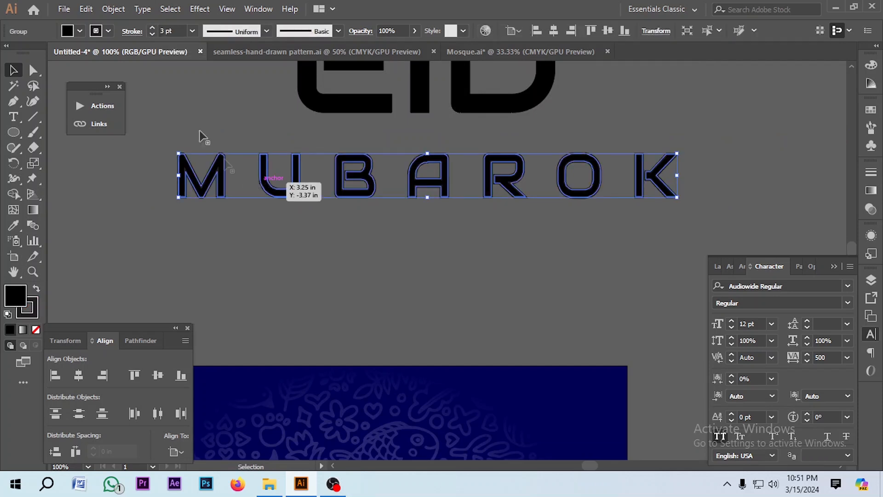
left_click(109, 31)
left_click(35, 54)
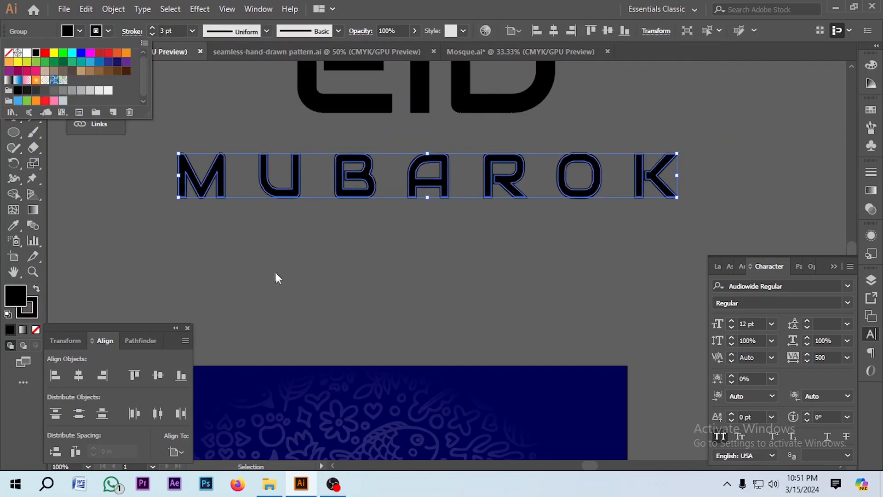
left_click(274, 271)
left_click(223, 245)
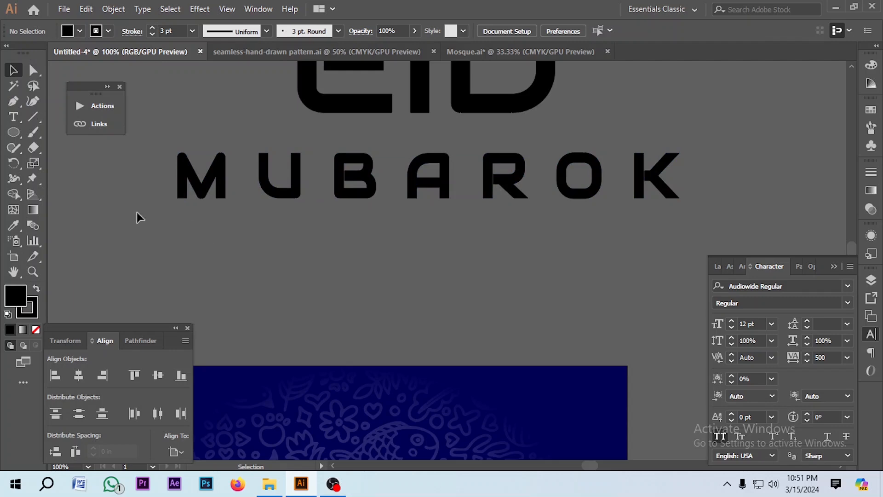
Expand the stroked MUBAROK outlines
scroll(258, 232, "down", 1)
left_click_drag(178, 252, 216, 200)
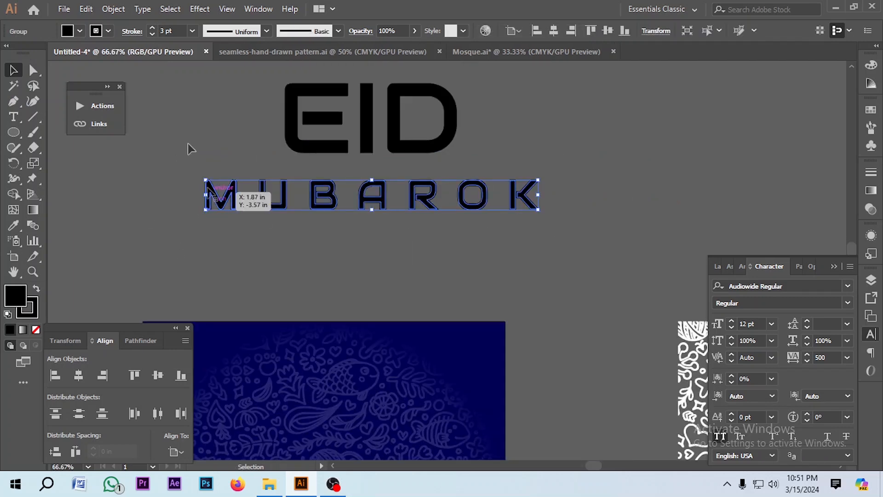
left_click(113, 9)
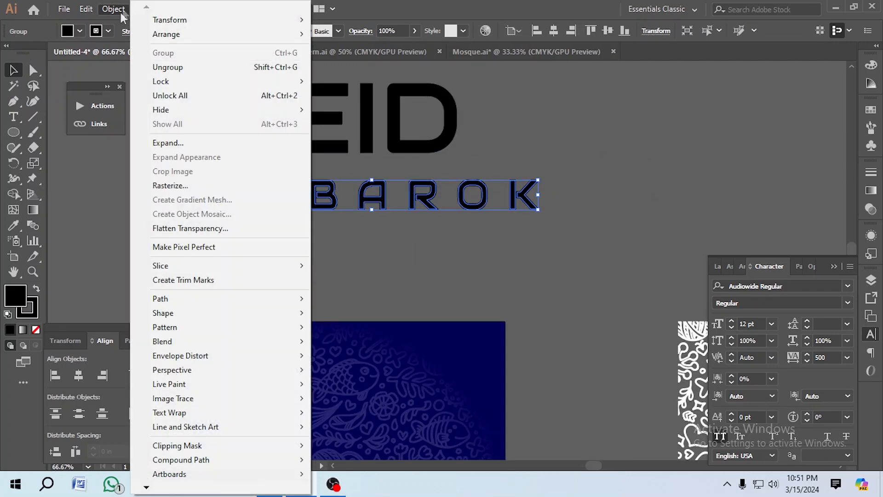
left_click(168, 143)
left_click(411, 314)
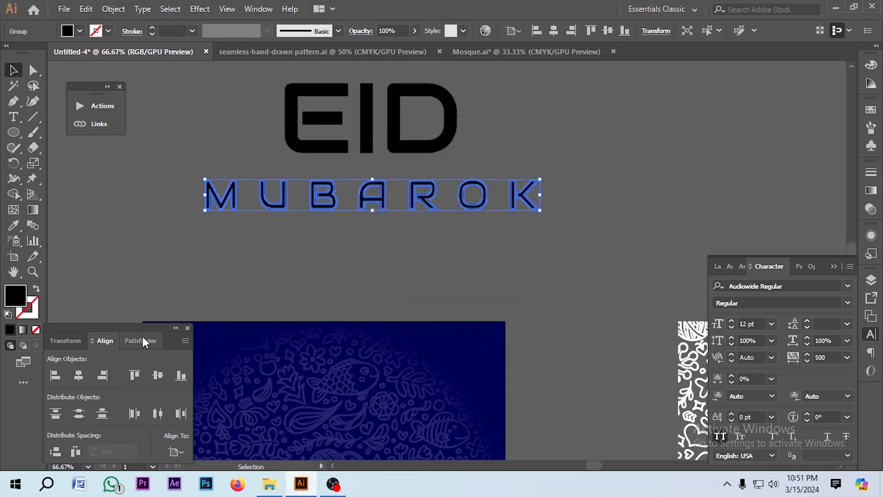
Unite the expanded MUBAROK shapes with Pathfinder
left_click(139, 340)
left_click(56, 375)
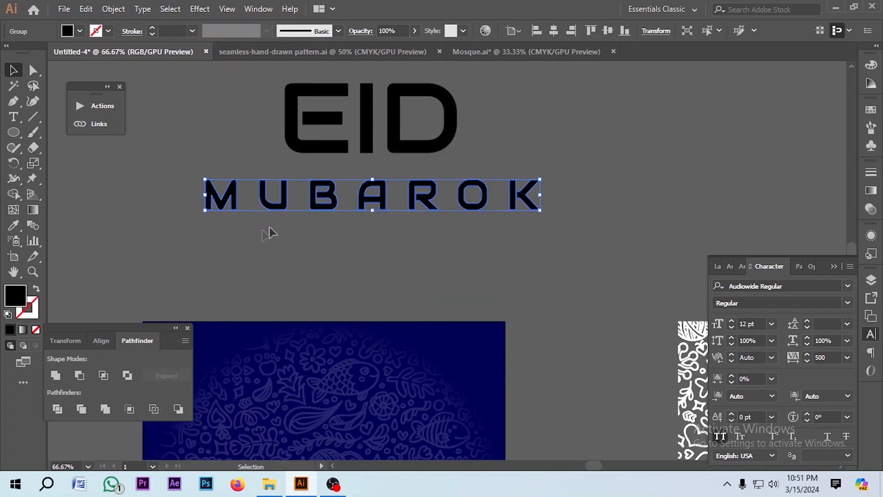
Fill the whole heading with white
key("ctrl+minus")
left_click(435, 165, "shift")
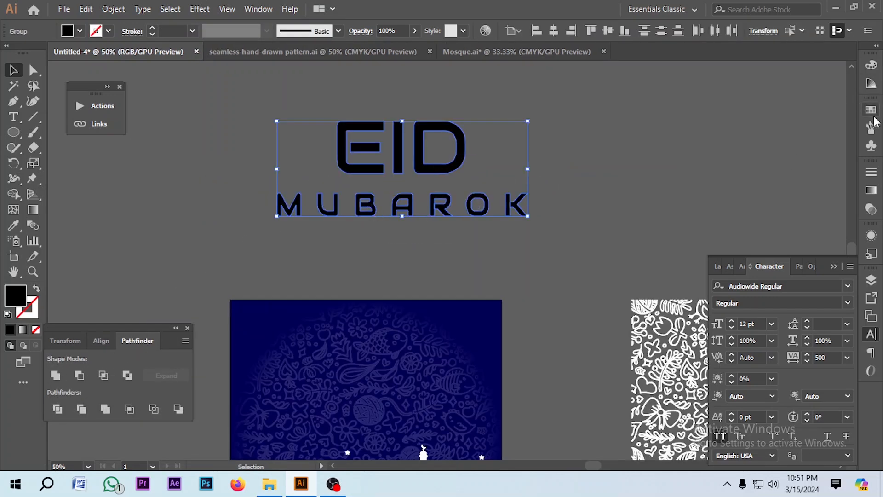
left_click(871, 111)
left_click(728, 144)
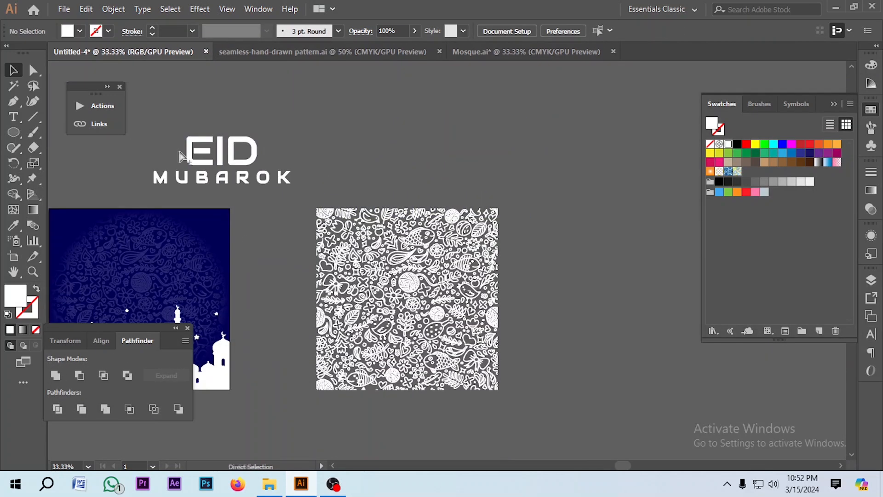
scroll(180, 154, "up", 4)
scroll(244, 168, "down", 3)
left_click(244, 169)
left_click(218, 197, "shift")
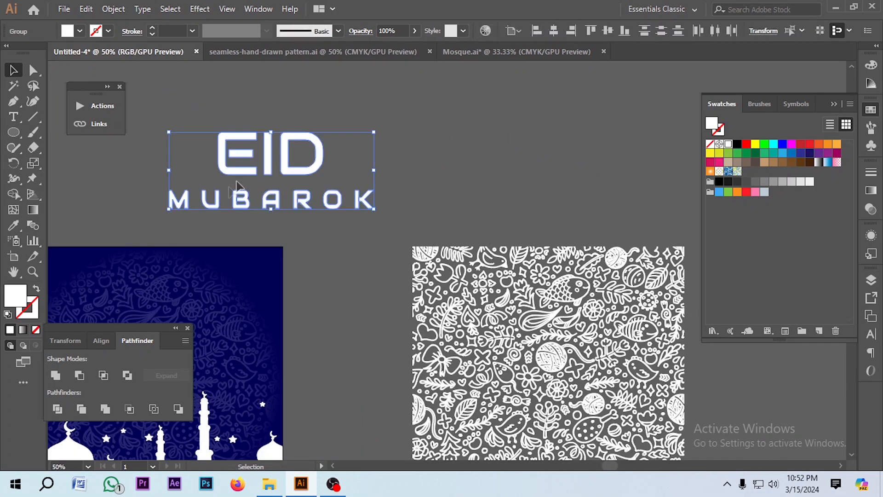
Duplicate the white heading beside the original
scroll(241, 177, "down", 3)
left_click_drag(246, 174, 333, 169)
scroll(333, 168, "up", 4)
scroll(333, 168, "down", 1)
left_click(511, 125)
scroll(402, 178, "down", 1)
left_click(395, 307)
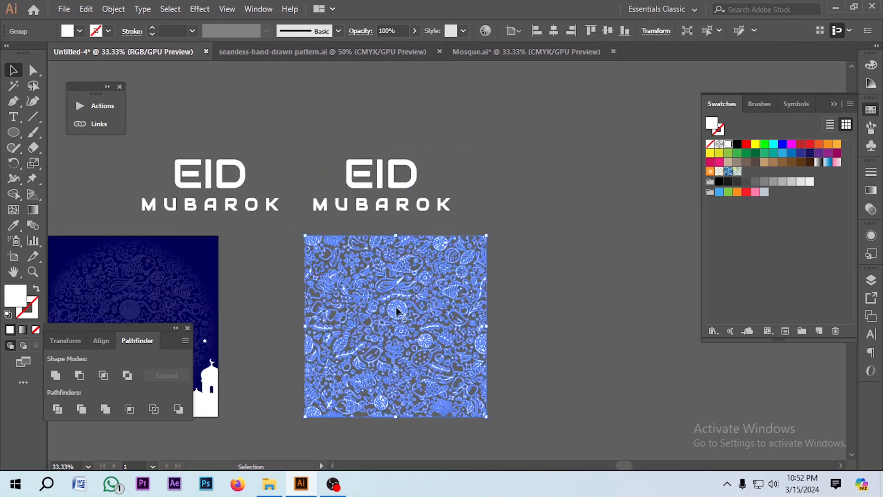
Move the pattern tile onto the duplicated heading and scale it to sit behind the EID letters
left_click_drag(373, 351, 373, 152)
scroll(373, 154, "up", 3)
left_click_drag(486, 112, 420, 179)
scroll(347, 253, "up", 3)
left_click_drag(507, 126, 406, 257)
scroll(432, 245, "up", 1)
Ungroup the duplicated heading's letters
right_click(398, 200)
left_click(435, 307)
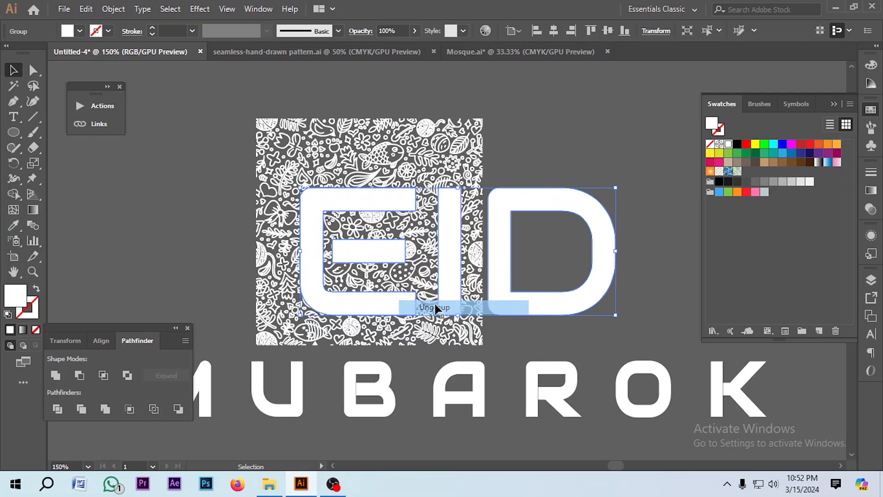
Release the E's compound path and rebuild it as one compound path with its inner bar
left_click(536, 137)
left_click(384, 204)
right_click(439, 221)
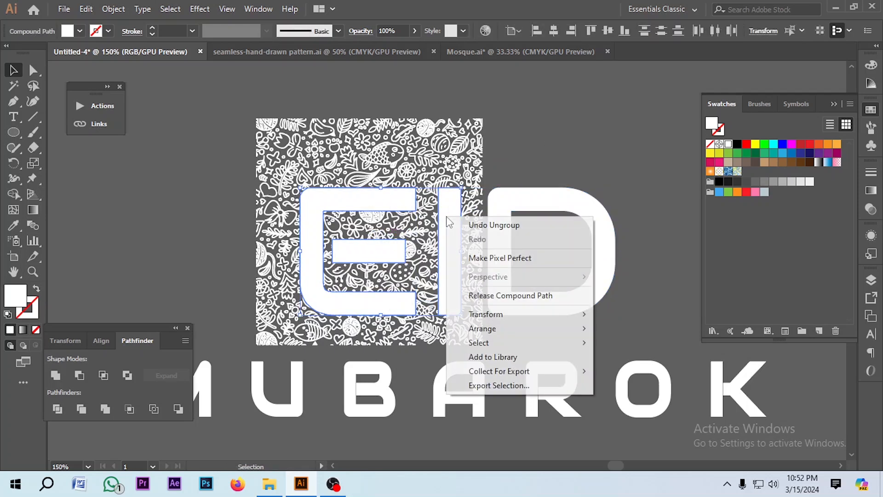
left_click(510, 292)
left_click(491, 156)
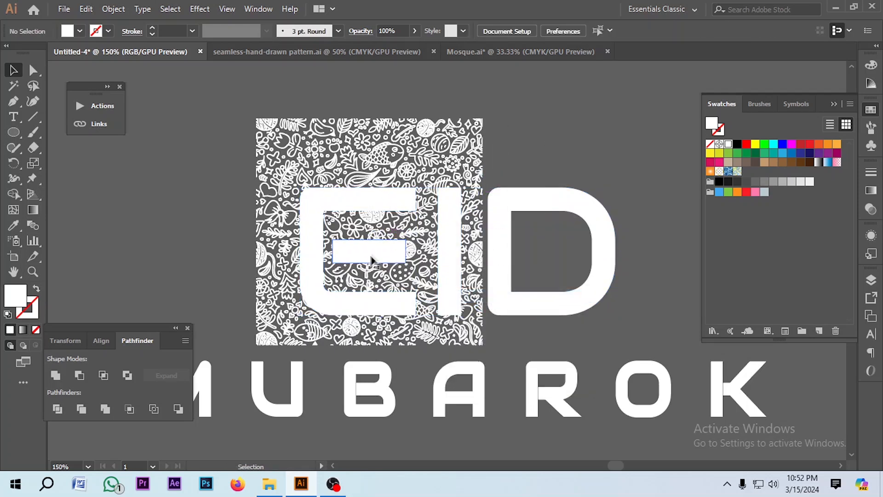
left_click(374, 250)
right_click(446, 214)
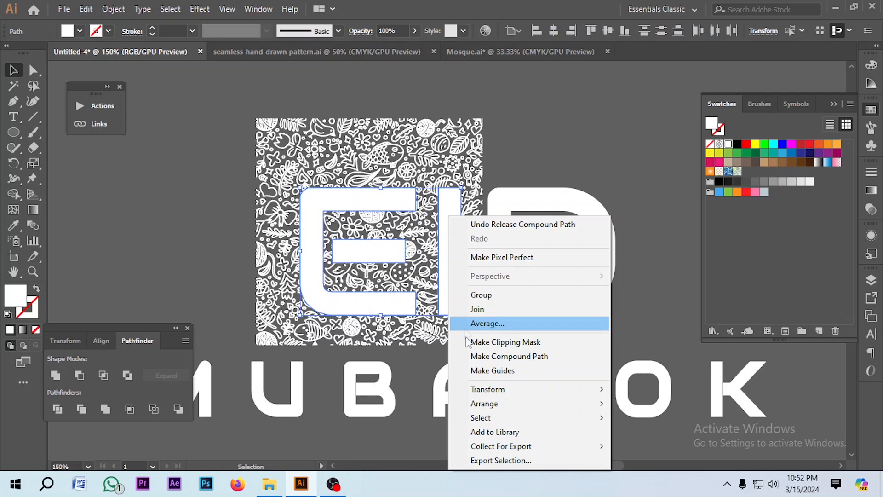
left_click(519, 361)
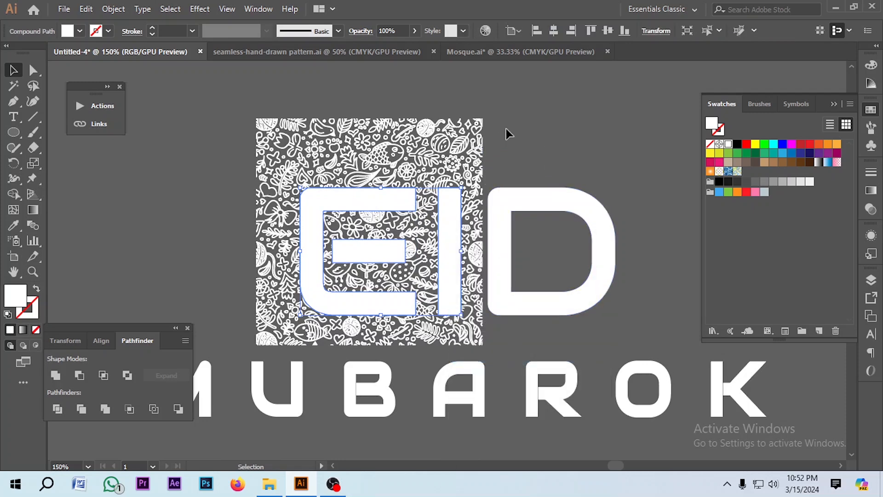
Group the E and I letter shapes together
left_click(506, 134)
left_click(375, 203)
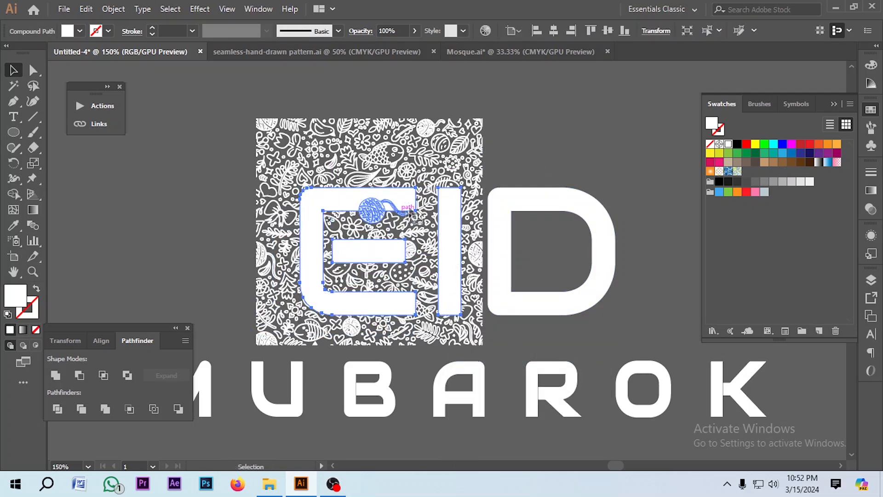
left_click(432, 155, "shift")
key("ctrl+g")
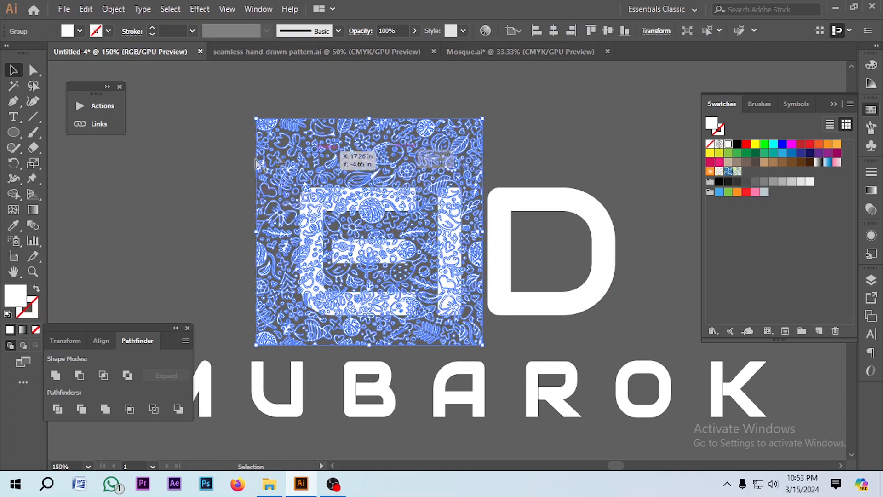
Duplicate the pattern tile beside the original so a second tile covers the D
key("ctrl+minus")
left_click_drag(302, 153, 456, 153)
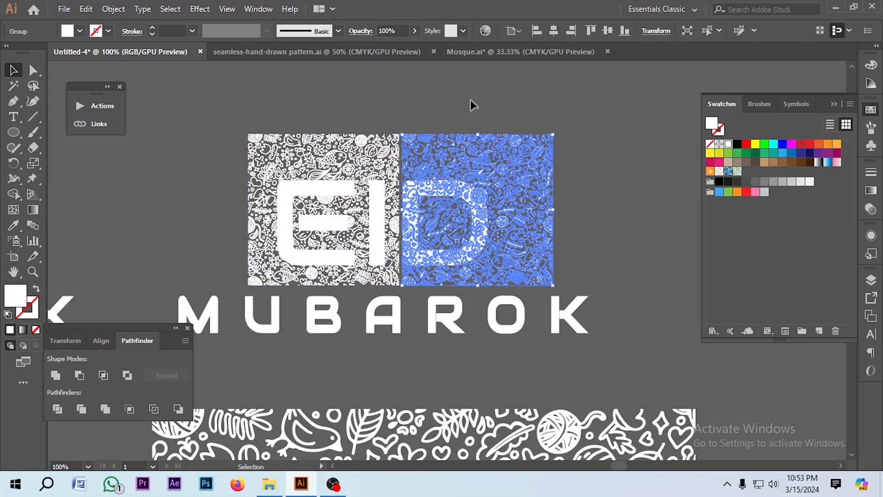
key("ctrl+shift+a")
left_click_drag(377, 168, 386, 147)
left_click_drag(510, 124, 202, 295)
left_click(276, 333)
scroll(317, 195, "up", 1)
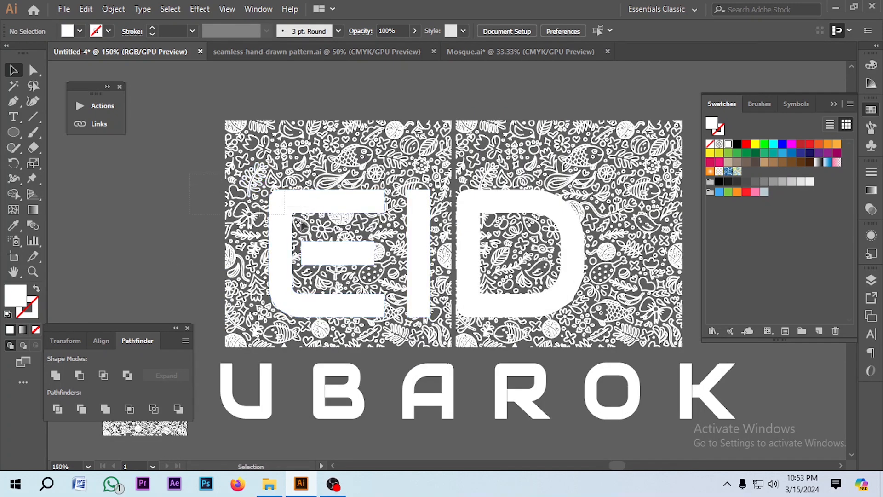
Select the first pattern tile with the E and I and make a clipping mask
left_click_drag(263, 189, 353, 205)
right_click(353, 205)
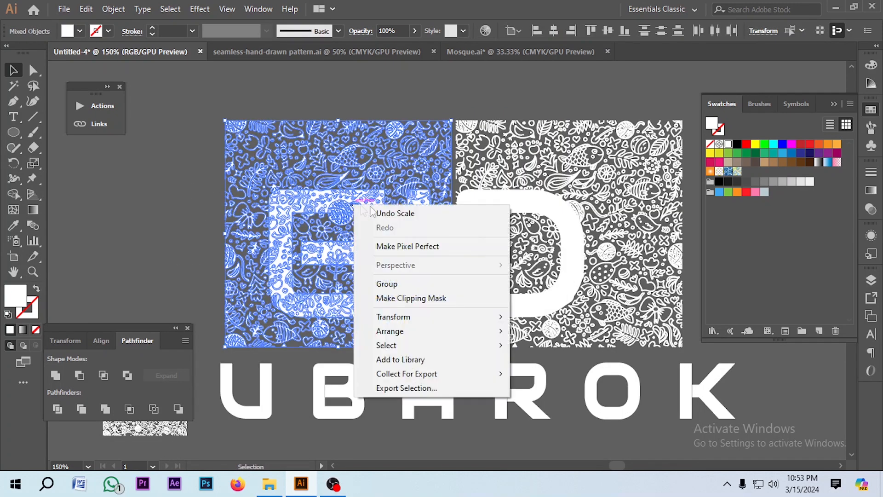
left_click(409, 298)
Mask the D with the pattern tile behind it using a clipping mask
left_click(224, 208)
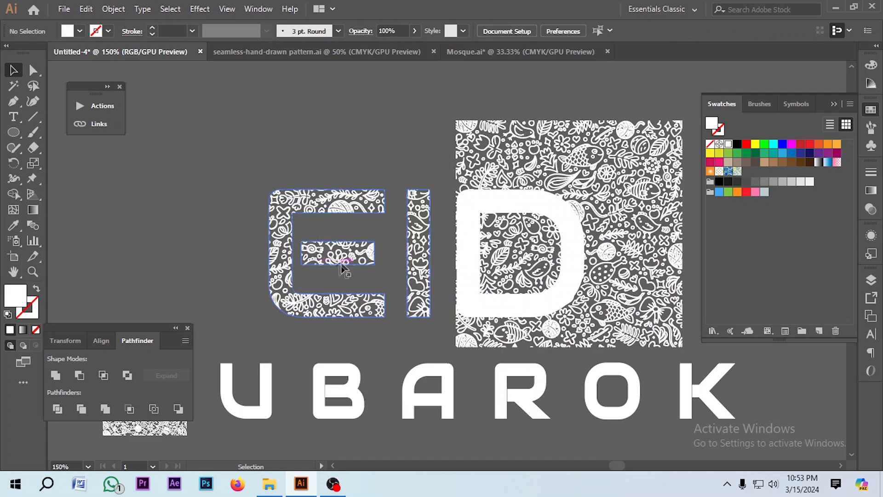
left_click(468, 202)
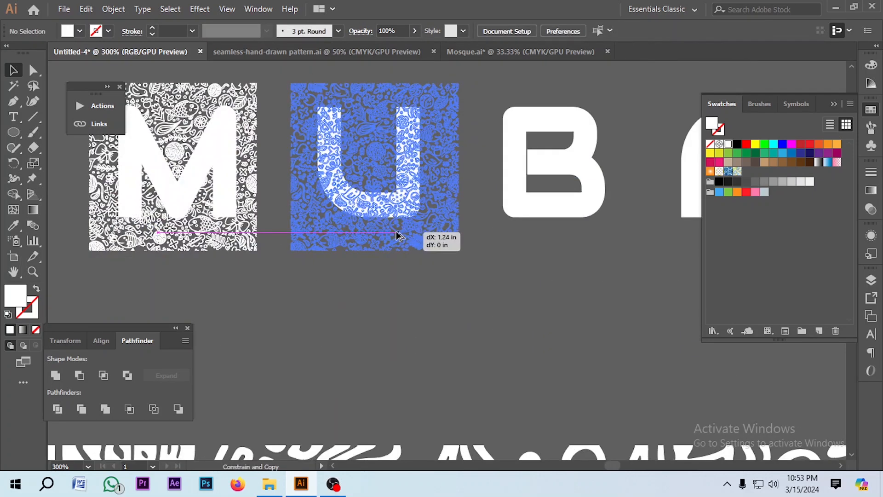
left_click_drag(396, 233, 390, 233)
Duplicate the pattern tile repeatedly along the MUBAROK line so a tile covers each letter
scroll(325, 260, "down", 2)
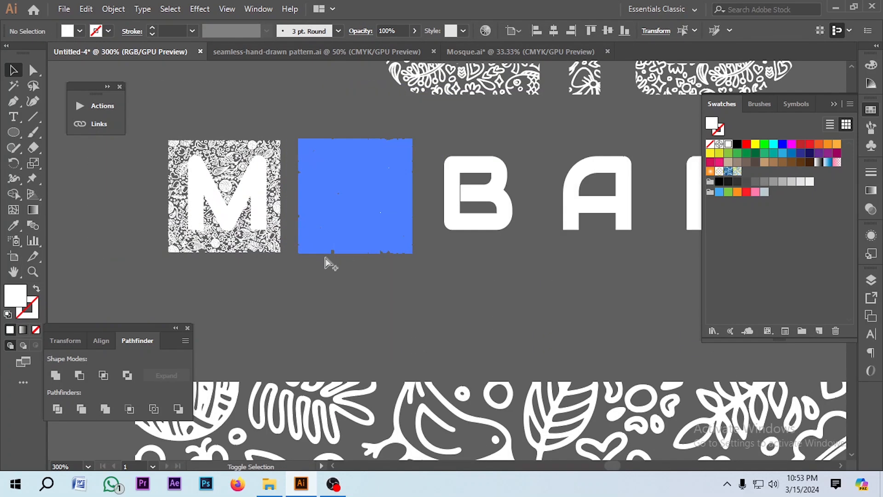
key("ctrl+d")
key("ctrl+d")
key("ctrl+d")
key("ctrl+d")
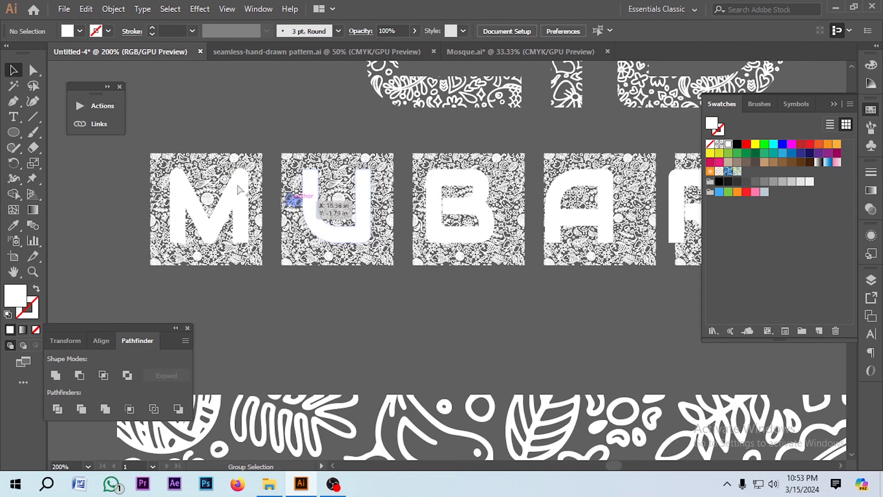
Select the M together with its pattern tile and make a clipping mask
scroll(193, 161, "up", 2)
left_click(262, 266)
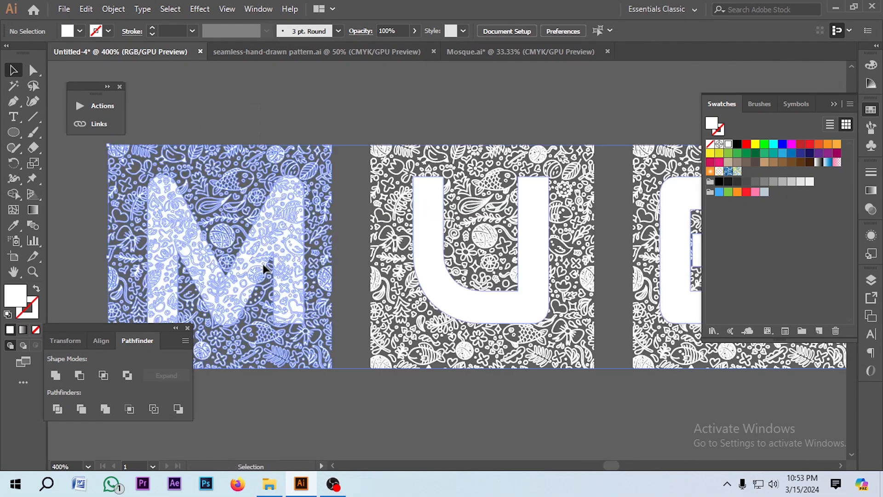
right_click(257, 249)
left_click(451, 383)
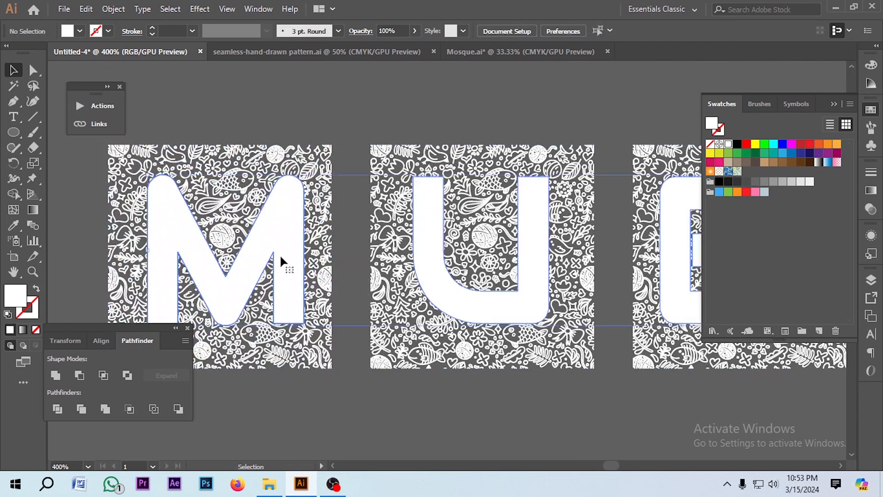
right_click(281, 235)
left_click(329, 342)
left_click(387, 416)
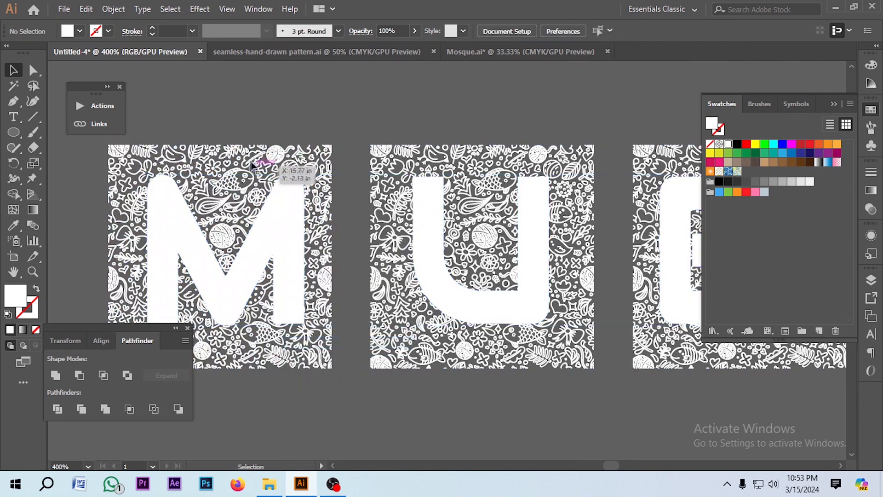
left_click_drag(254, 162, 281, 237)
right_click(282, 237)
left_click(342, 331)
left_click(390, 377)
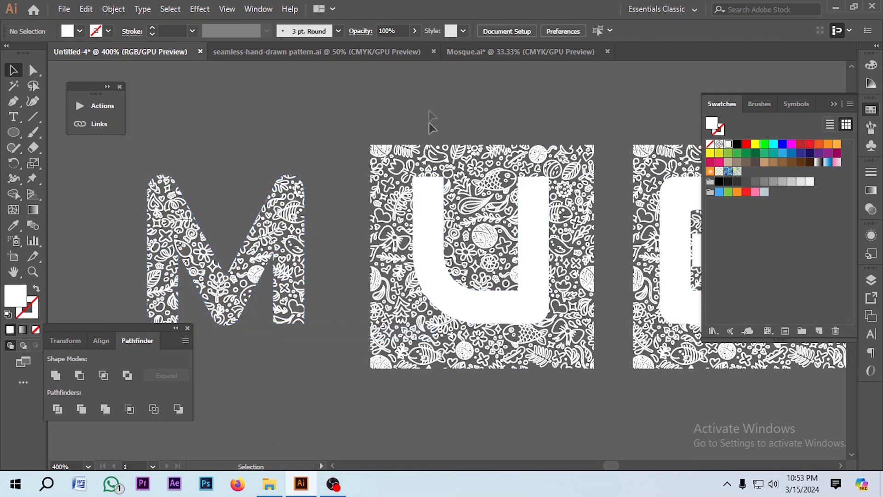
Make clipping masks of the U, B and A letters with their pattern tiles
left_click_drag(429, 118, 374, 368)
right_click(374, 368)
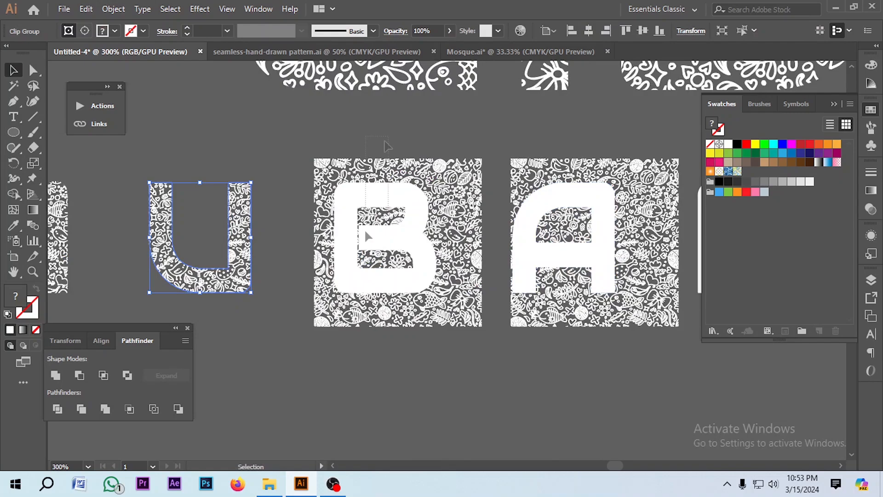
right_click(347, 288)
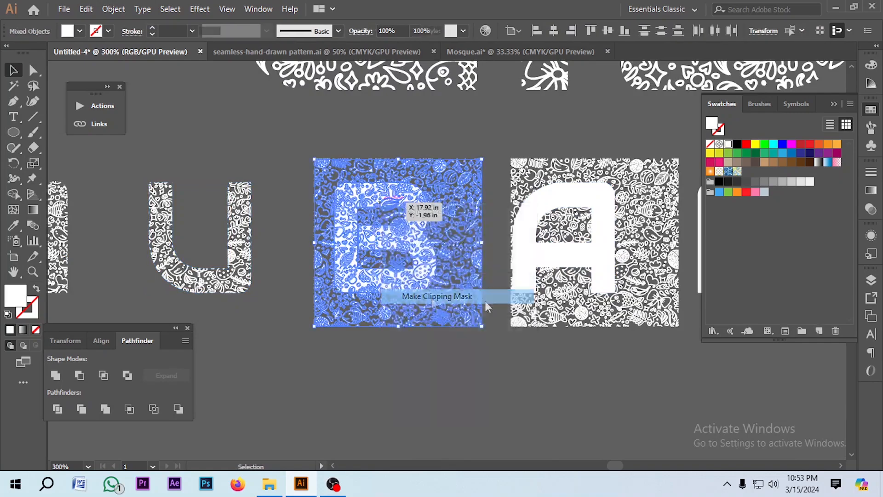
left_click(404, 295)
right_click(570, 294)
left_click(607, 300)
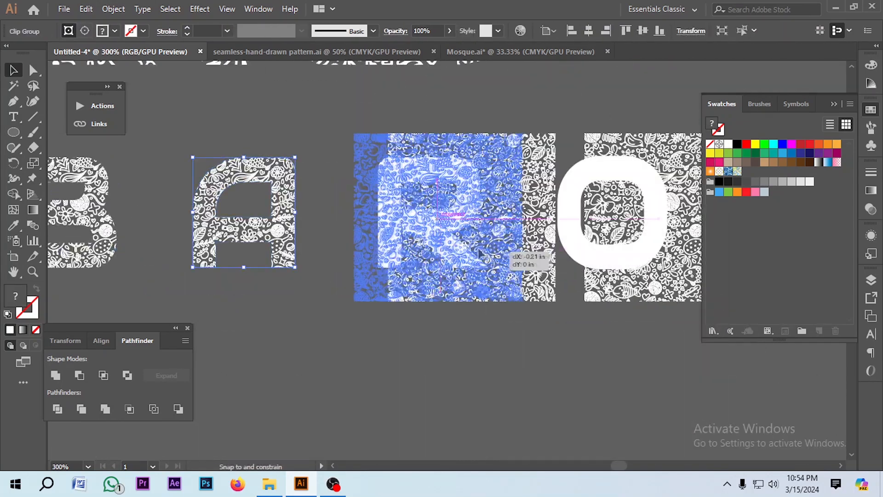
Move the last tile over the K and mask the R, O and K with their pattern tiles
right_click(431, 181)
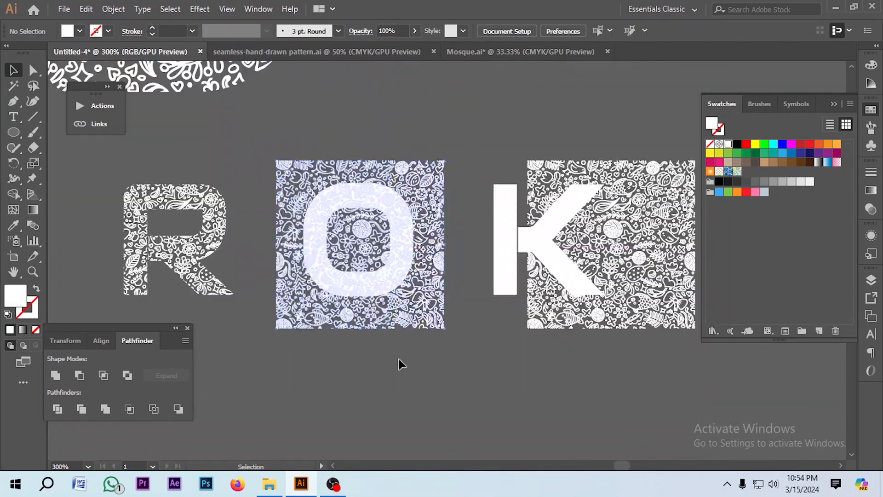
right_click(326, 211)
left_click(395, 304)
left_click_drag(474, 335, 568, 304)
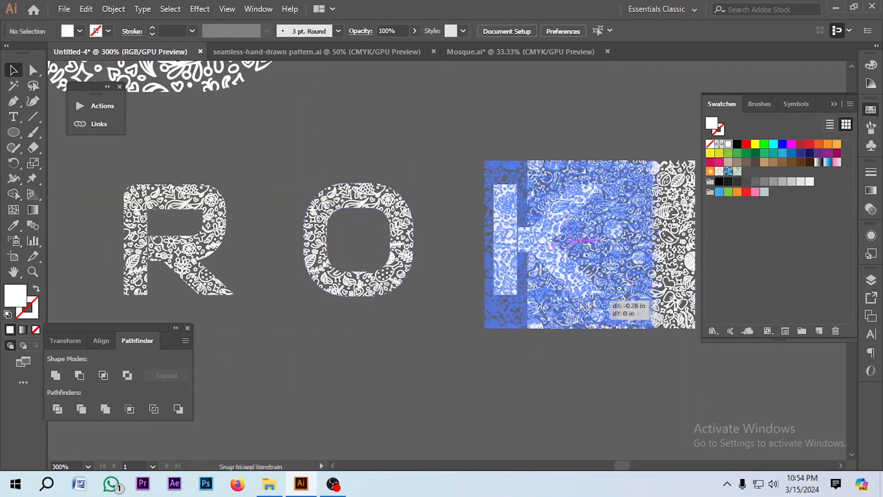
right_click(509, 222)
left_click(542, 319)
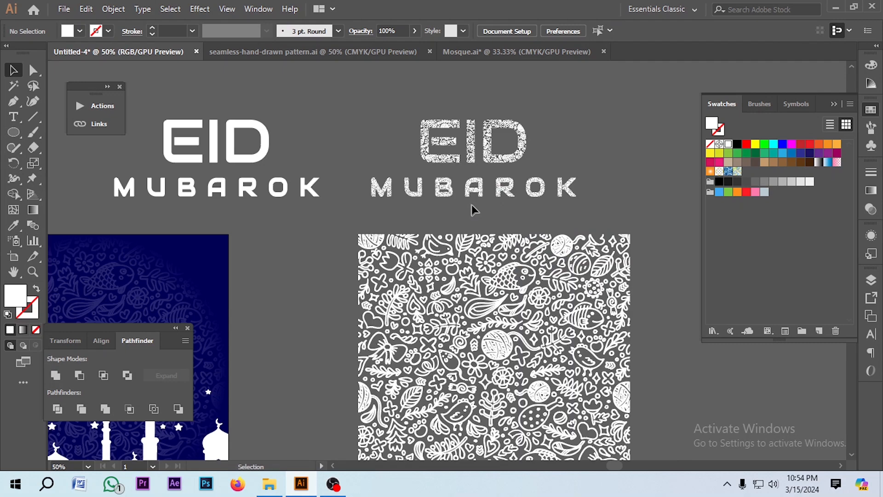
Delete the leftover large pattern tile
left_click(483, 276)
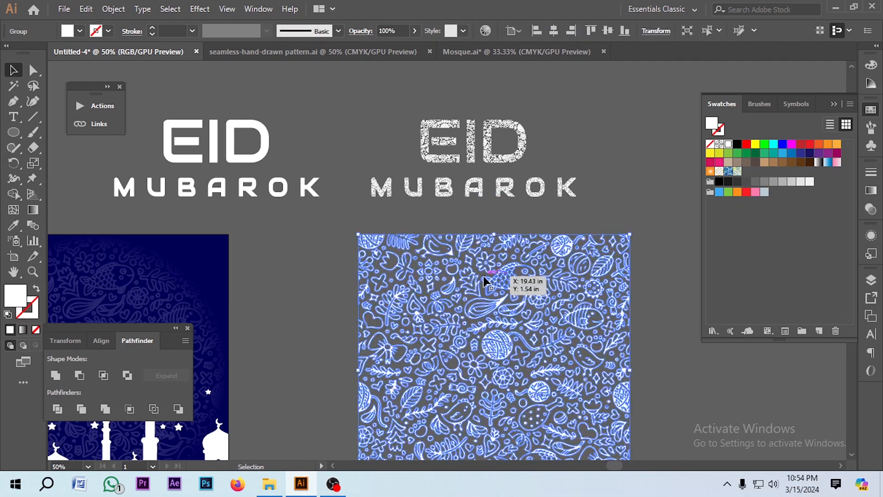
key("Delete")
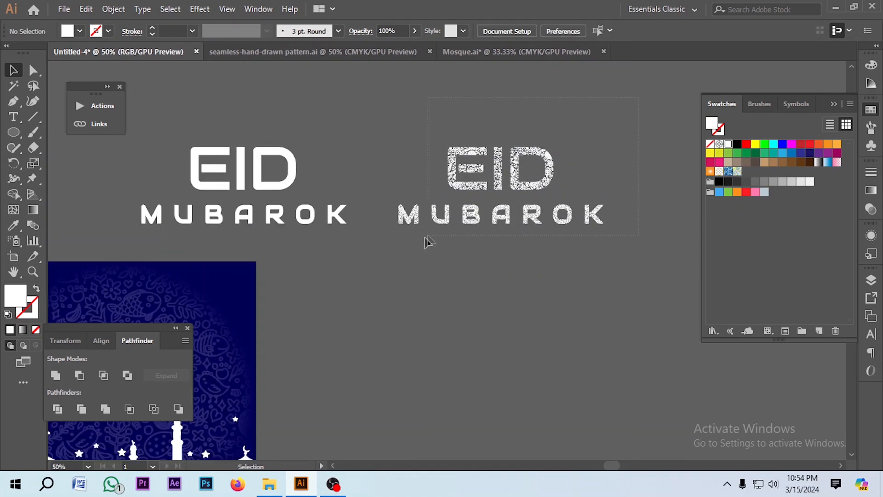
Move the pattern-filled EID MUBAROK title onto the blue card above the mosque
left_click(394, 248)
scroll(646, 159, "down", 1)
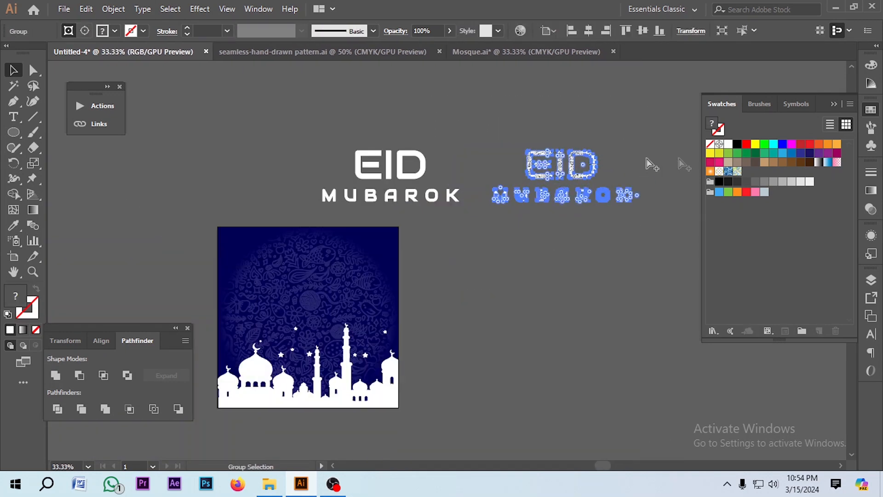
left_click_drag(568, 189, 322, 299)
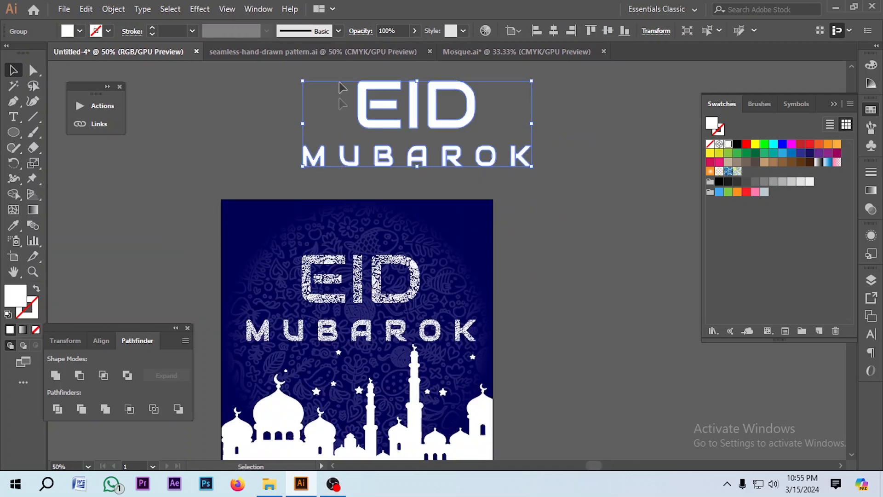
Give the white EID MUBAROK title a 2 pt cyan stroke and no fill
left_click(154, 32)
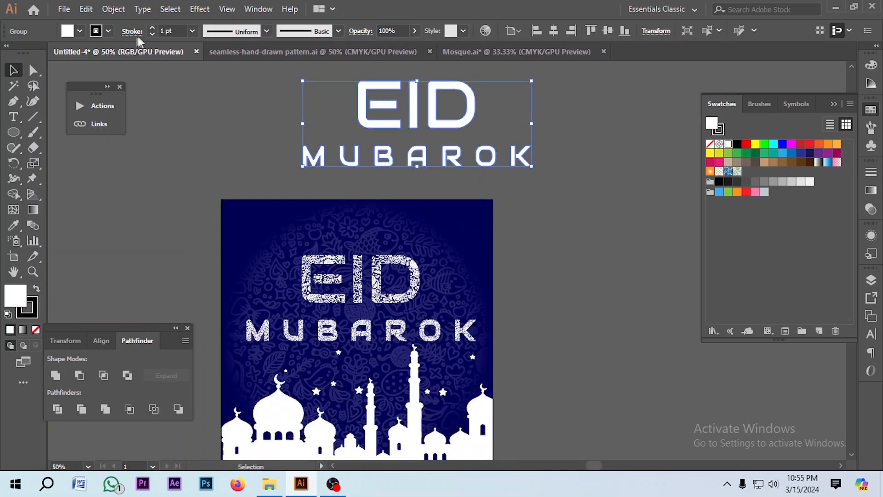
left_click(153, 27)
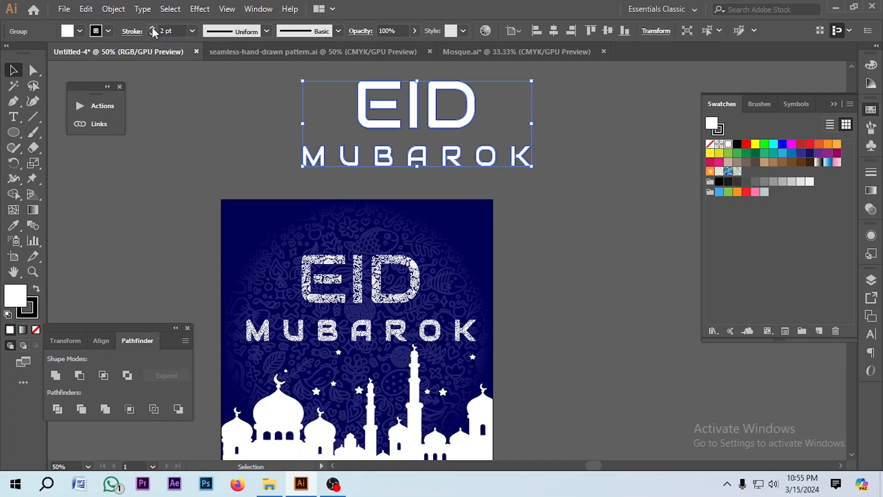
left_click(80, 31)
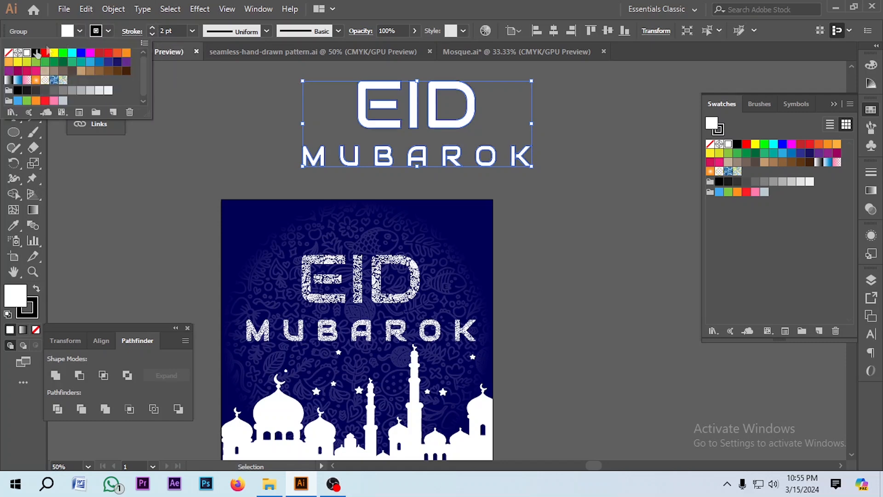
left_click(9, 53)
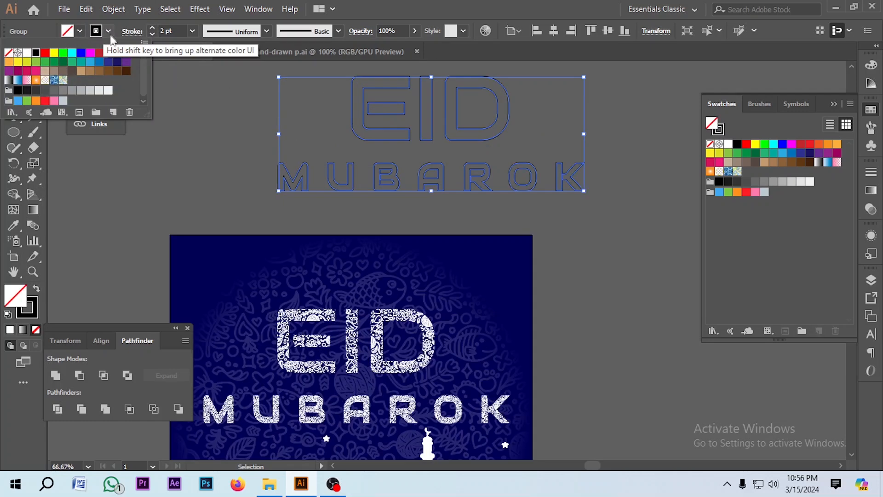
left_click(72, 53)
left_click(189, 149)
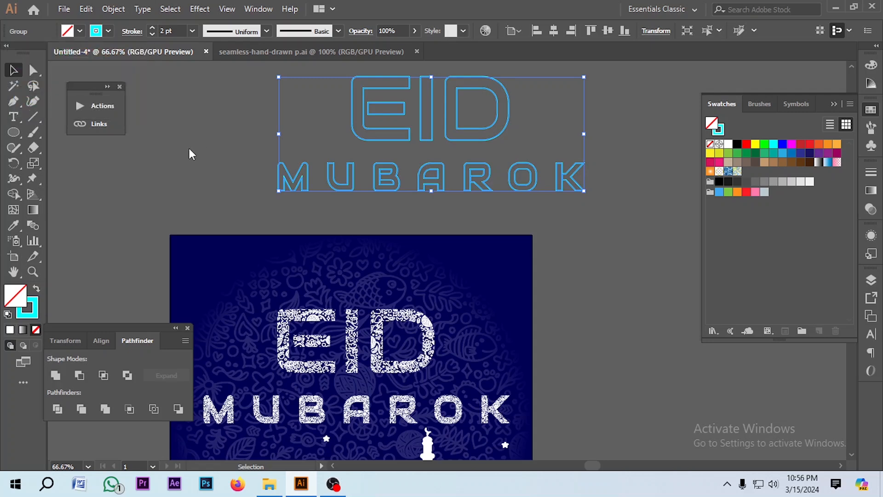
Duplicate the outlined title beside the original
scroll(350, 122, "down", 1)
scroll(216, 122, "down", 1)
left_click_drag(212, 112, 531, 166)
left_click_drag(425, 135, 685, 135)
scroll(554, 156, "up", 1)
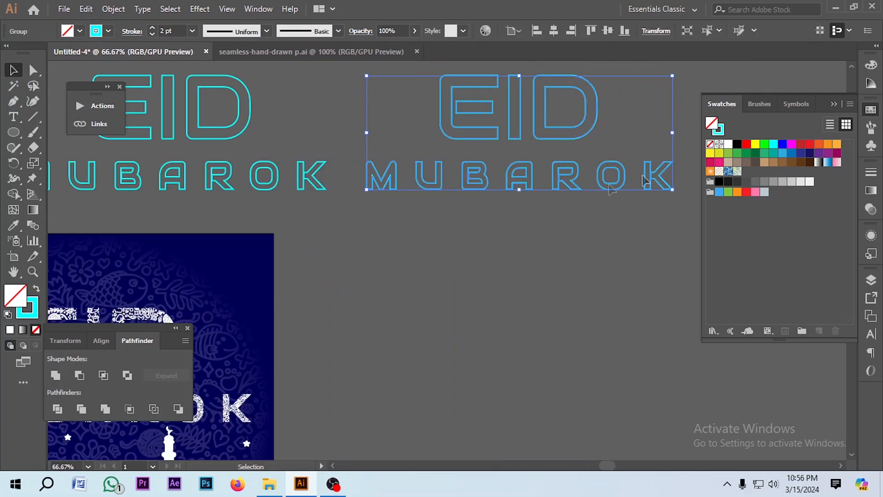
Remove the copy's stroke and fill it with the card's dark blue using the Eyedropper
left_click(709, 144)
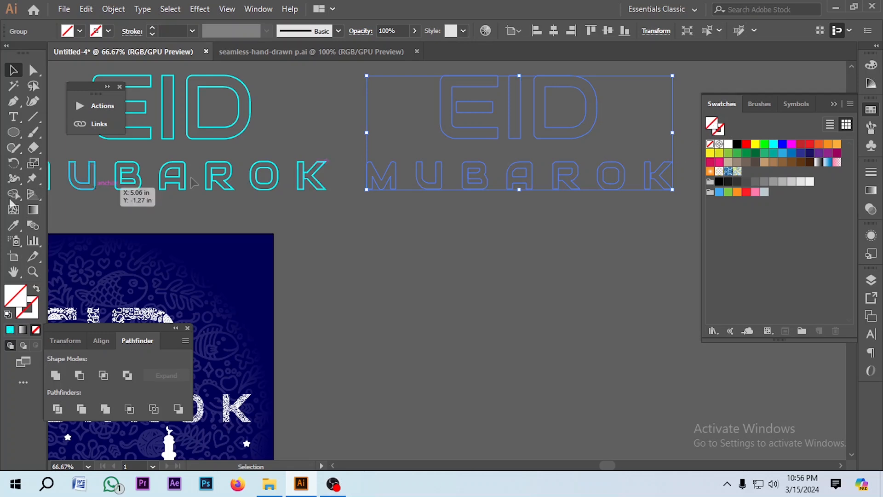
left_click(14, 226)
left_click(267, 247)
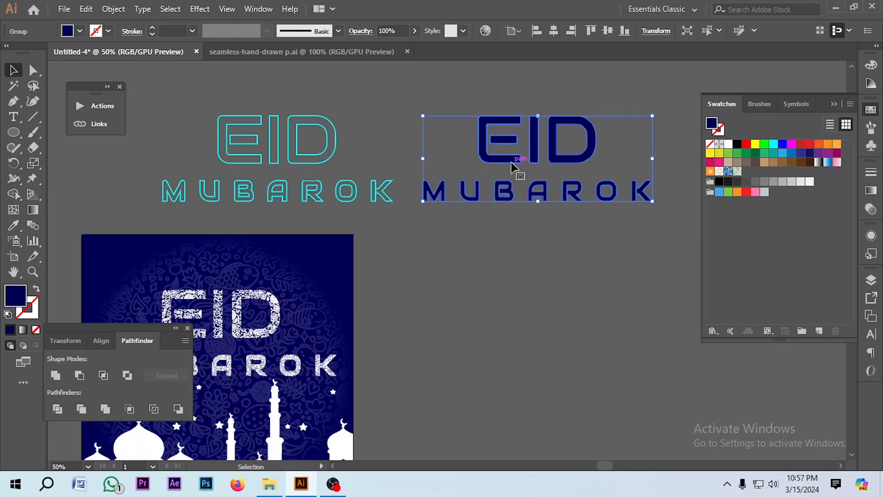
Apply a Feather effect with a radius of .2 to the dark blue title copy
scroll(513, 166, "down", 2)
left_click(199, 9)
mouse_move(265, 157)
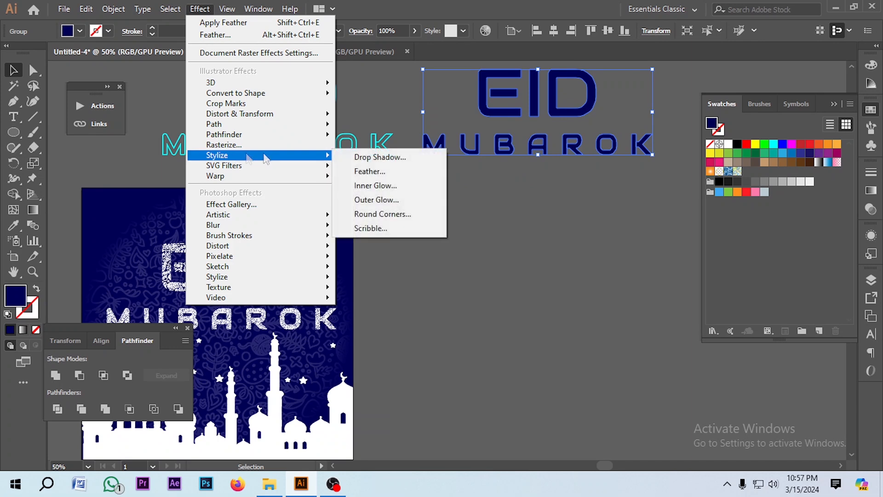
left_click(378, 173)
left_click(539, 254)
type(".")
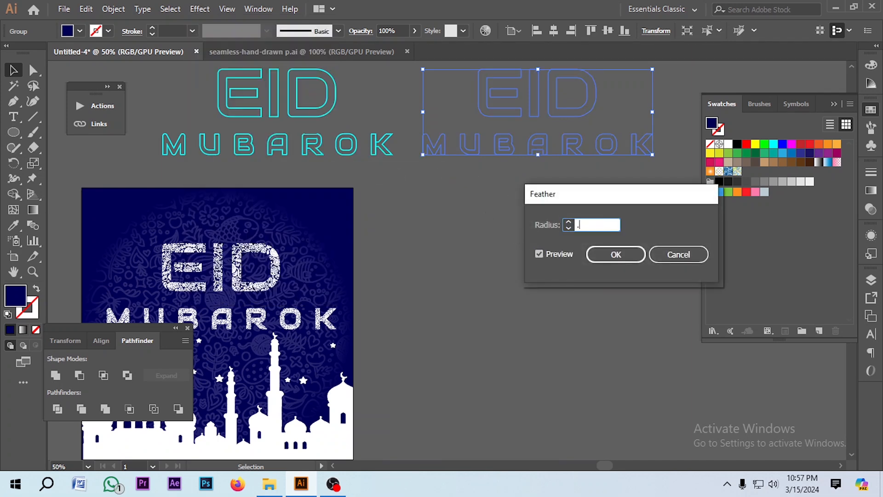
type("2")
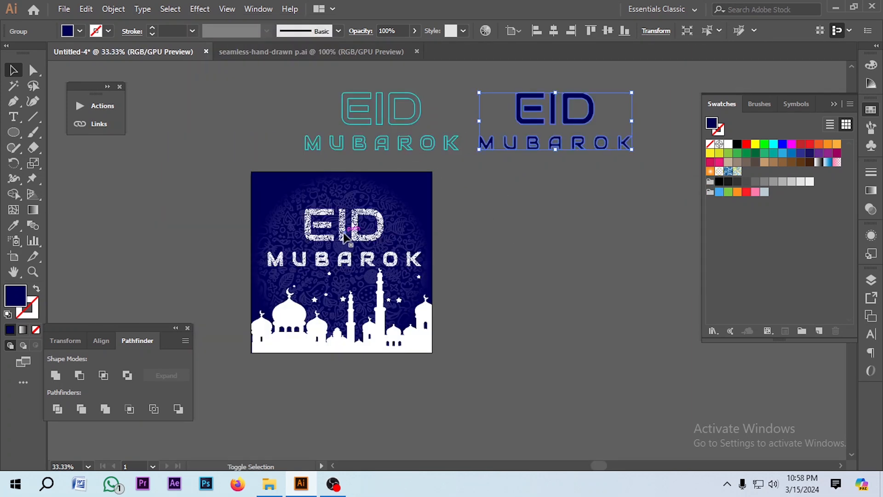
Stack the cyan outlined title and the feathered blue copy over the pattern title on the card
left_click(343, 232, "shift")
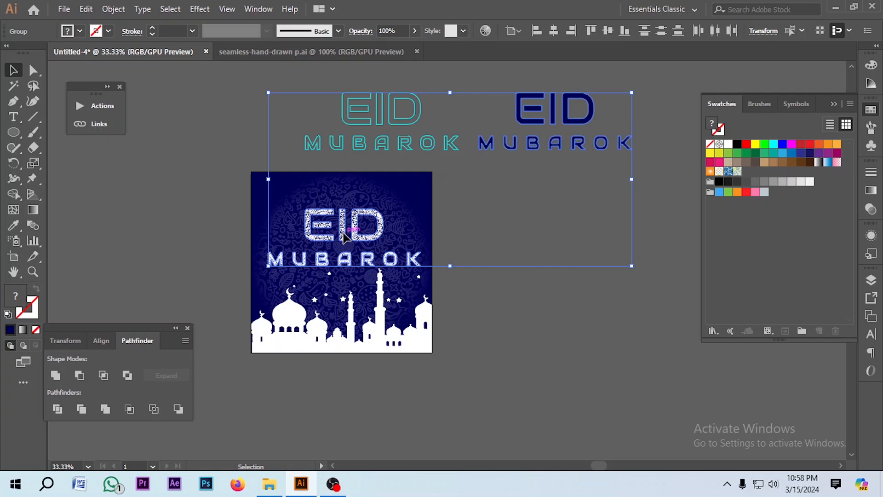
left_click(102, 340)
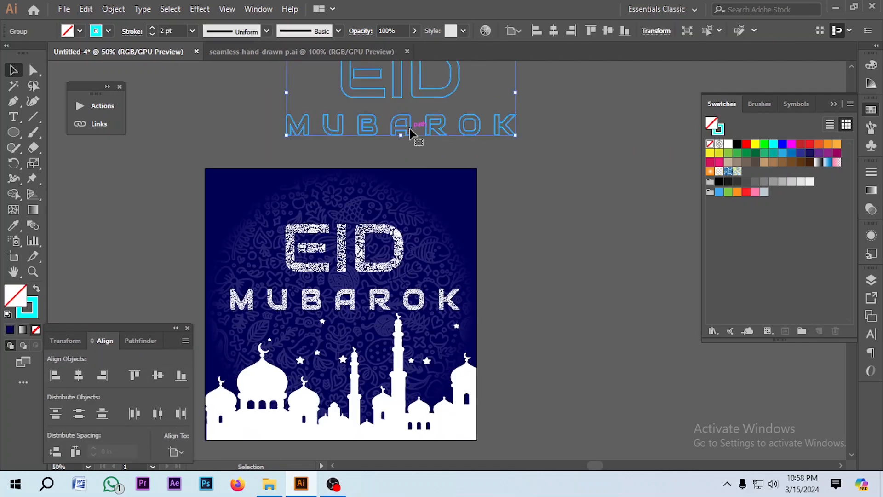
scroll(370, 264, "up", 2)
left_click(369, 266, "shift")
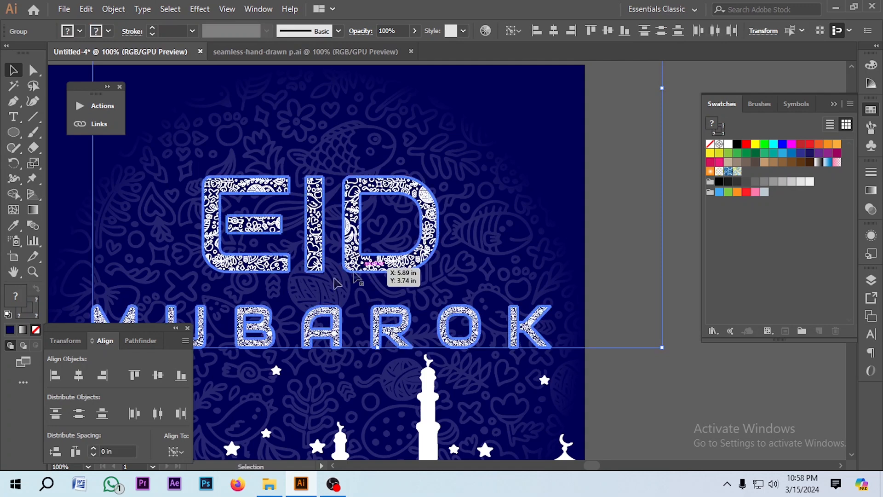
Zoom in on the card title to inspect how the cyan outline sits around the patterned letters
scroll(597, 232, "down", 2)
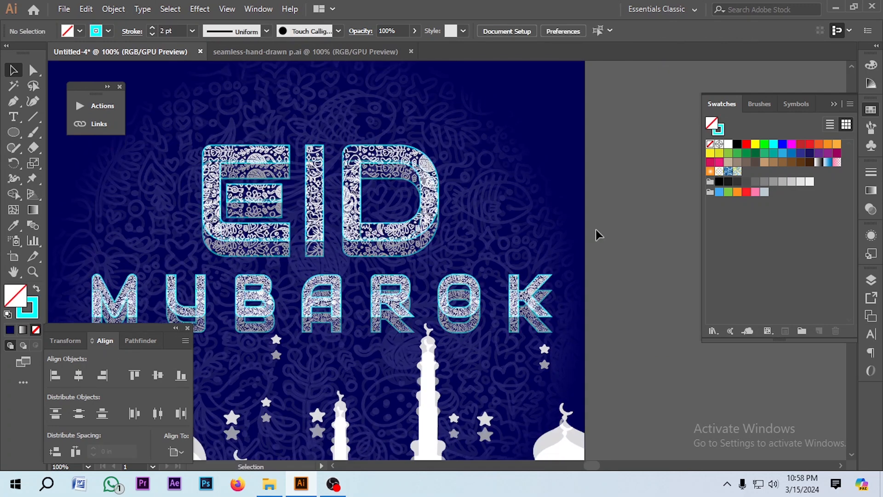
scroll(596, 231, "down", 2)
left_click(302, 258)
scroll(570, 300, "up", 4)
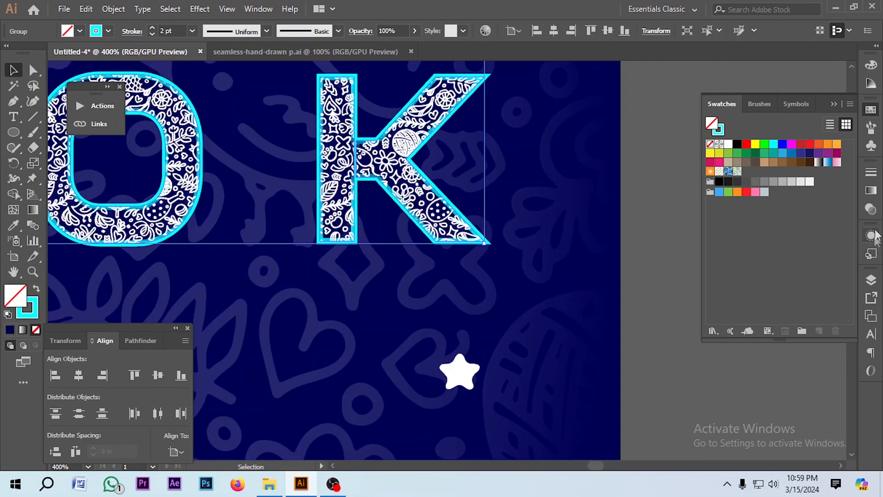
left_click(874, 173)
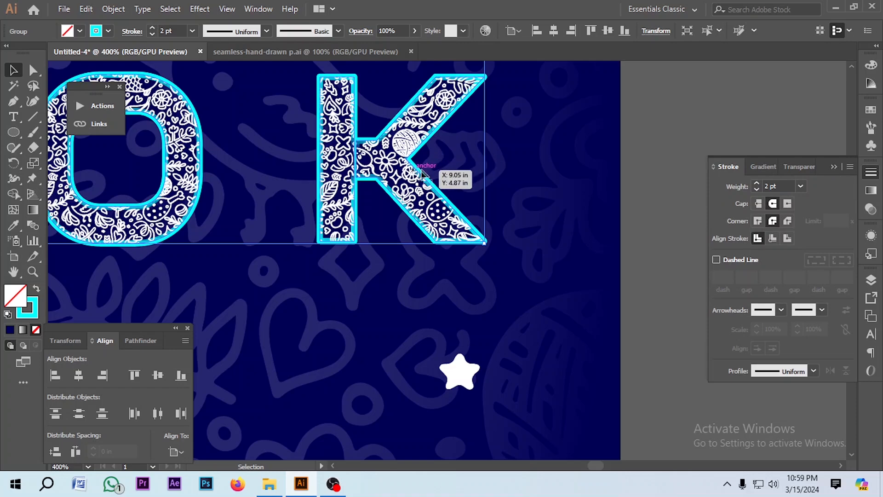
left_click_drag(422, 177, 443, 189)
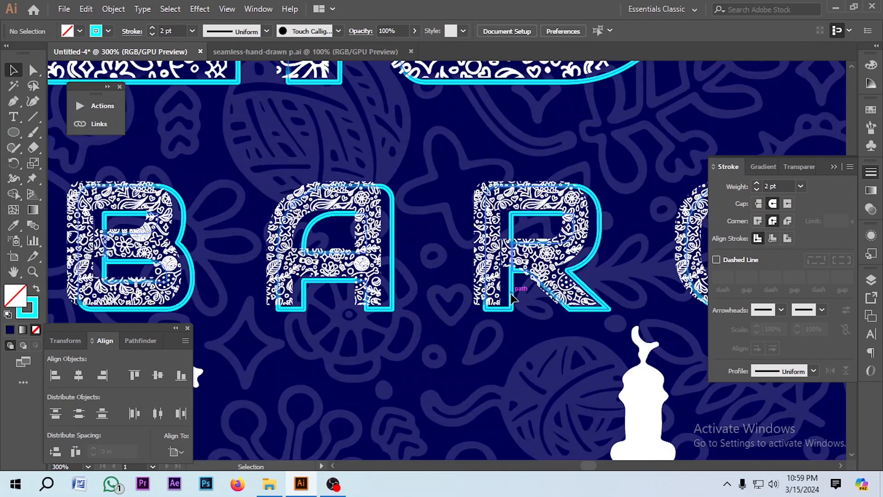
left_click_drag(512, 296, 511, 297)
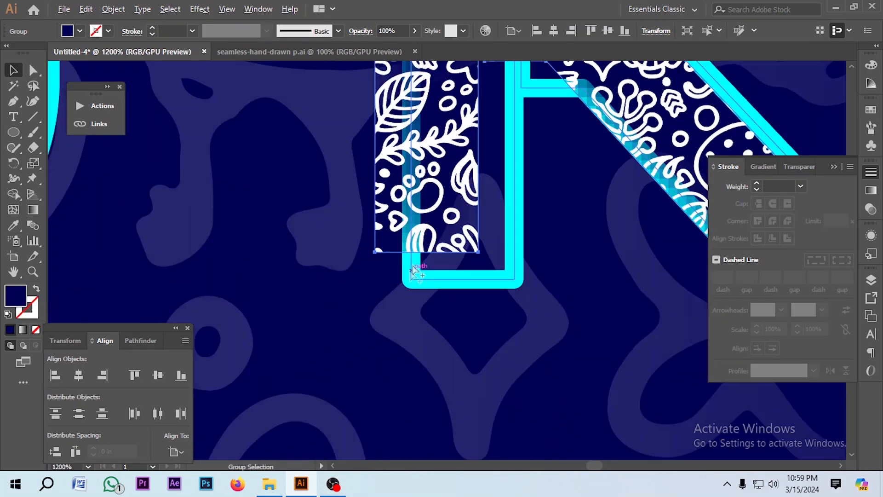
scroll(419, 193, "down", 2)
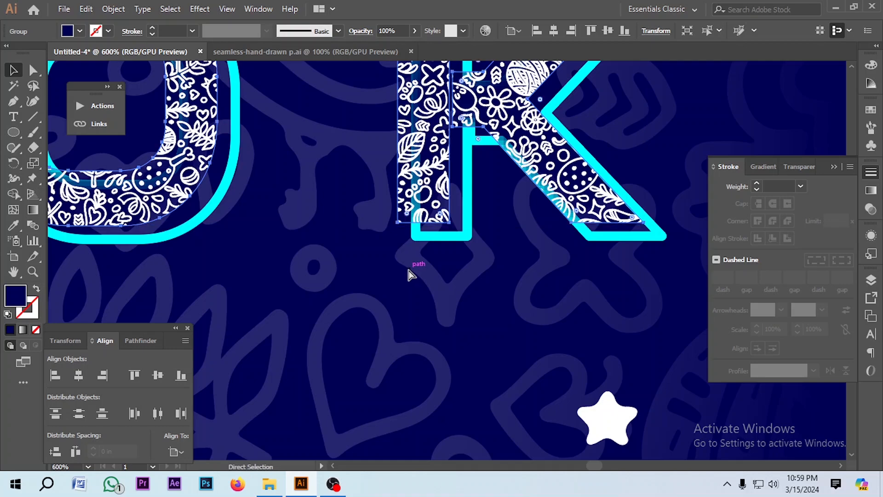
scroll(408, 275, "down", 4)
left_click(531, 180)
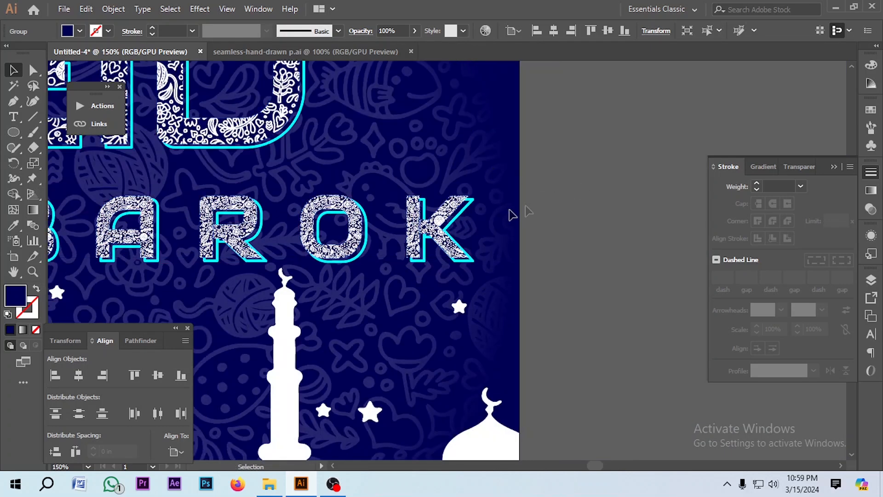
scroll(459, 224, "up", 5)
scroll(530, 122, "down", 6)
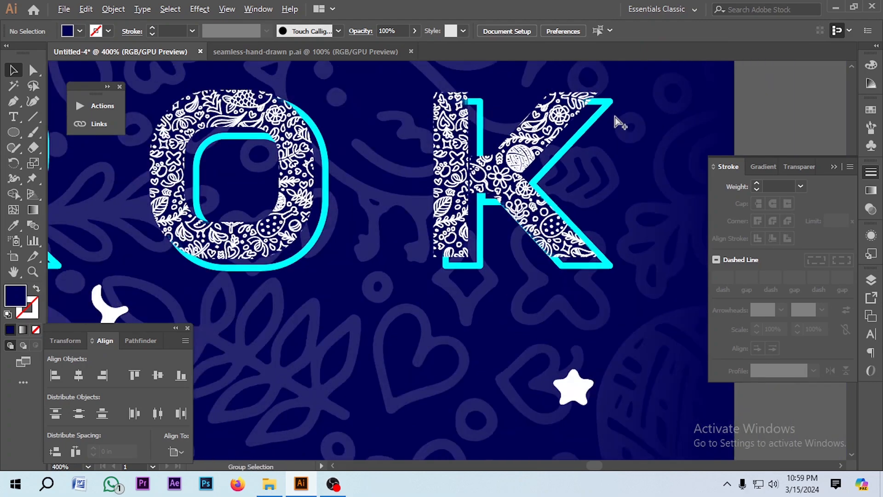
Draw an L-shaped corner path with the Pen tool near the card's top-left corner
scroll(529, 167, "down", 3)
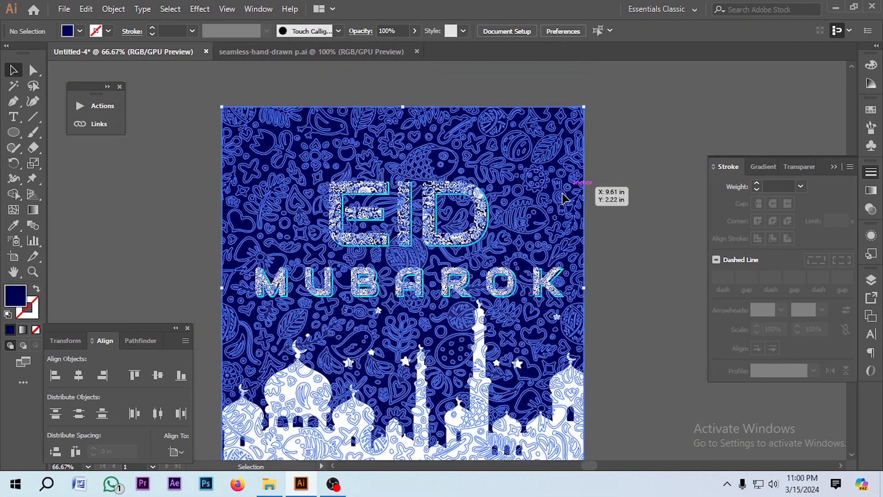
key("ctrl+shift+a")
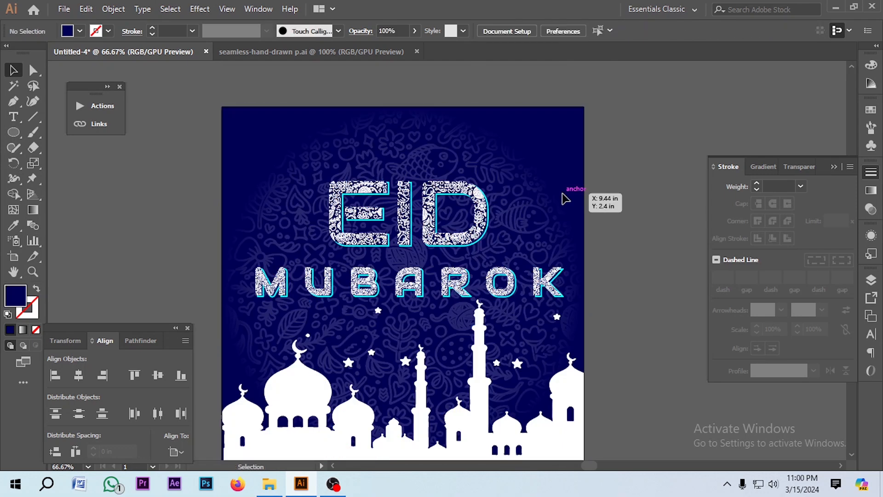
scroll(608, 156, "up", 1)
key("p")
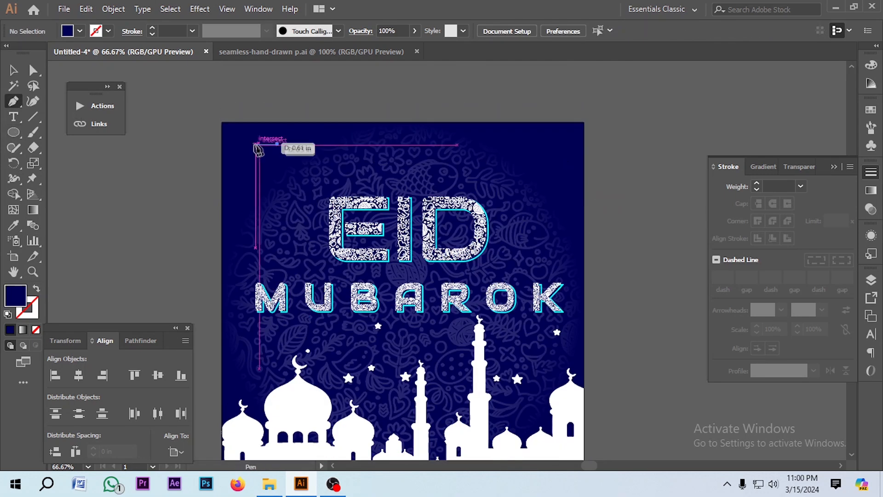
left_click_drag(238, 145, 278, 145)
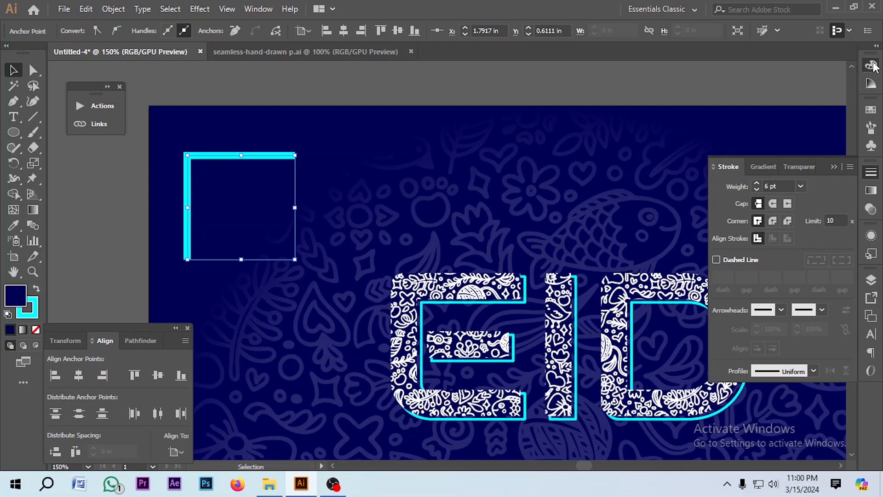
Give the corner path a white stroke with a tapered width profile and set its weight to 7 pt
left_click(871, 65)
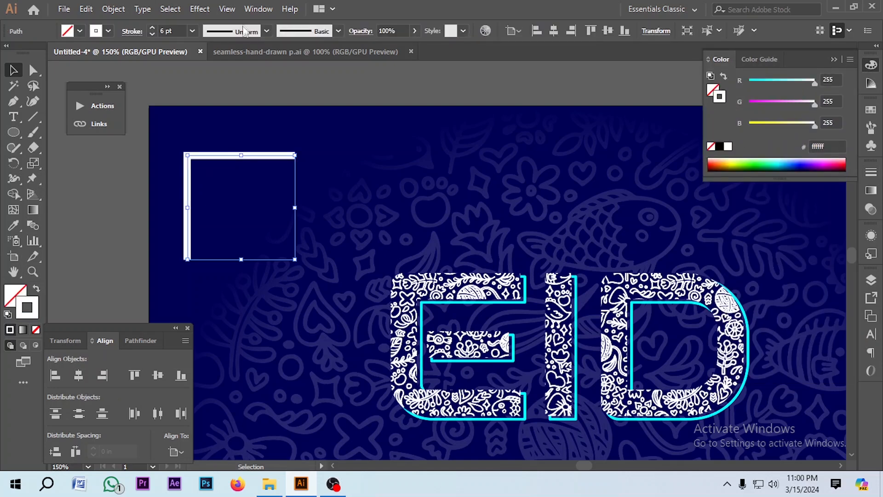
left_click(267, 30)
left_click(232, 78)
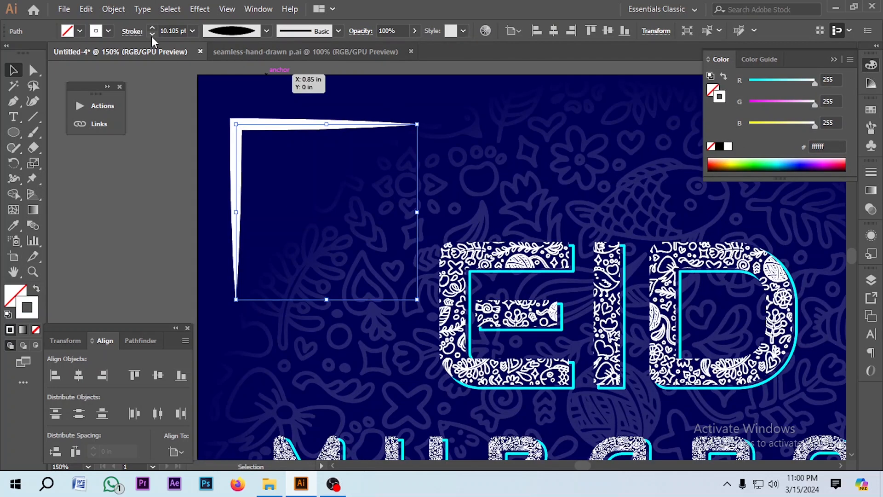
left_click(152, 37)
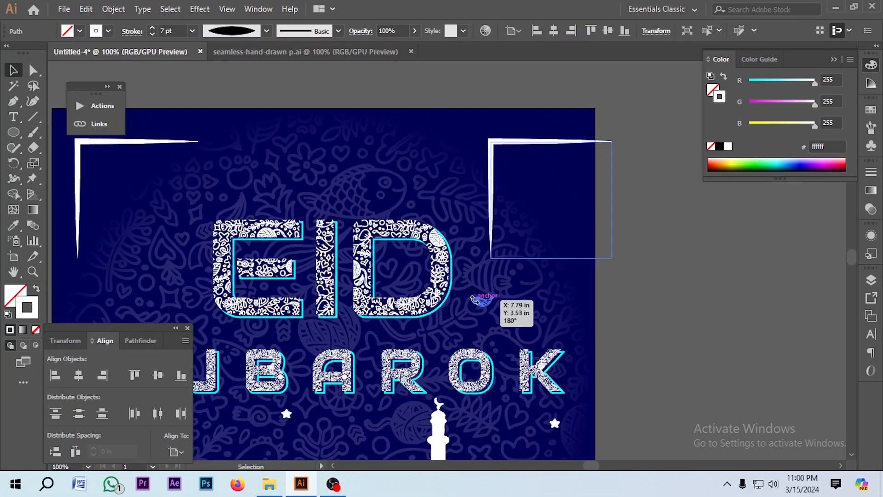
Reflect the duplicated corner piece across the vertical axis to form the top-right corner
right_click(513, 145)
mouse_move(574, 332)
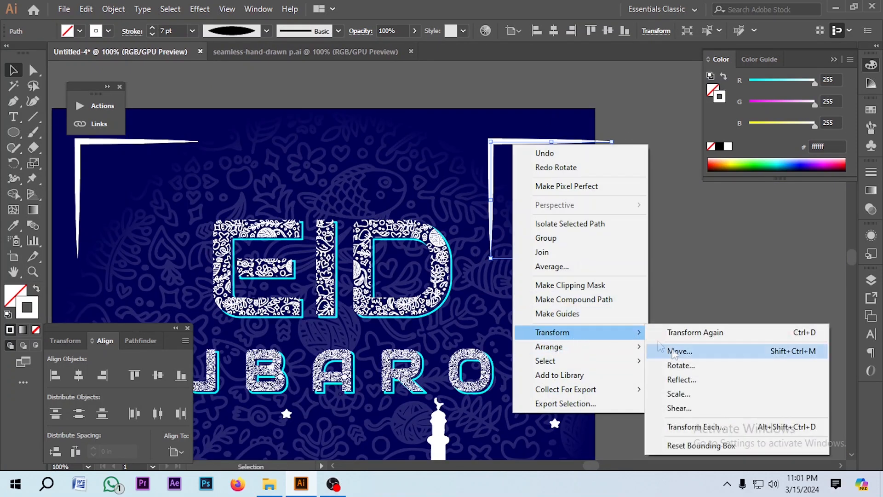
left_click(669, 381)
left_click(689, 345)
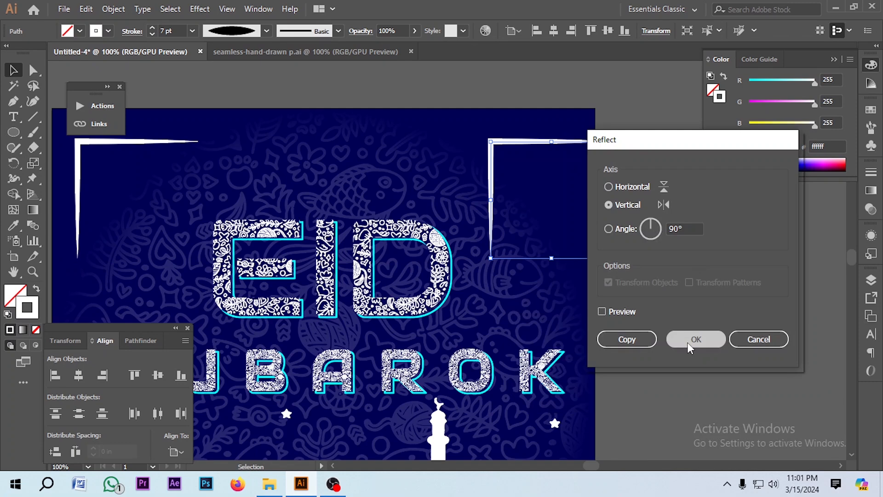
Center the grouped corner pieces horizontally on the card and deselect them
key("ctrl+minus")
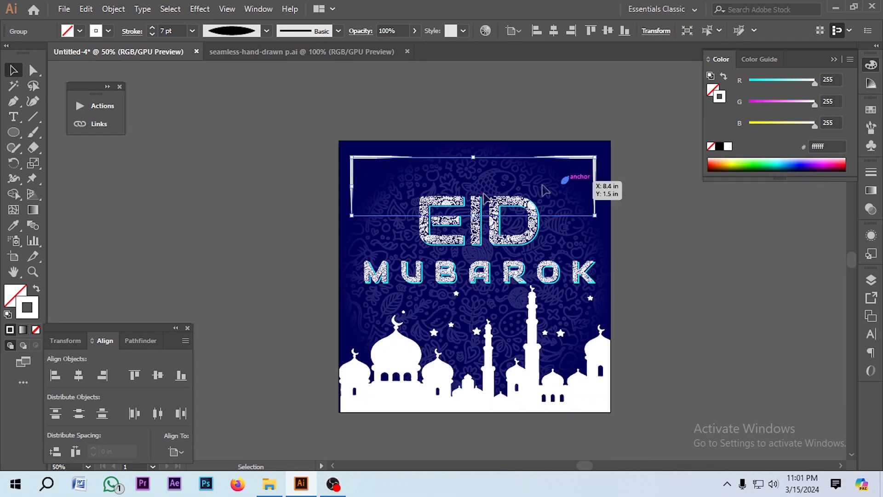
left_click(79, 374)
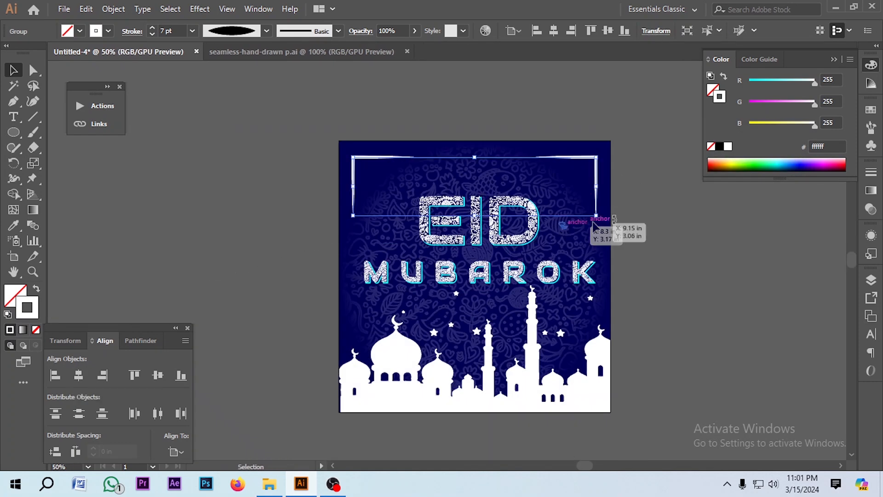
left_click(662, 234)
scroll(559, 202, "down", 2)
key("ctrl+plus")
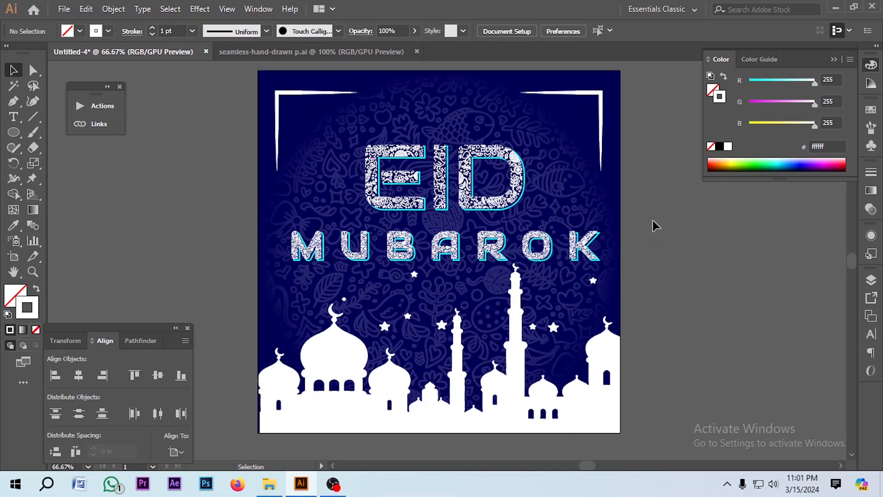
scroll(638, 237, "up", 1)
scroll(637, 237, "down", 1)
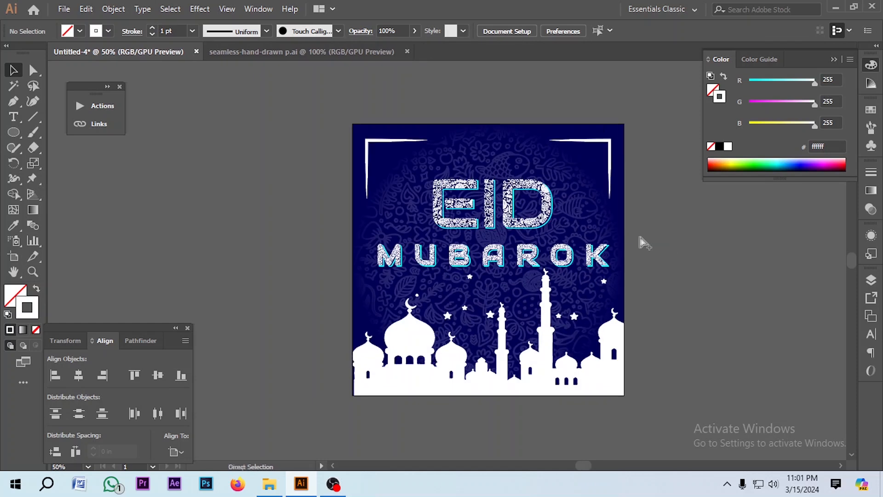